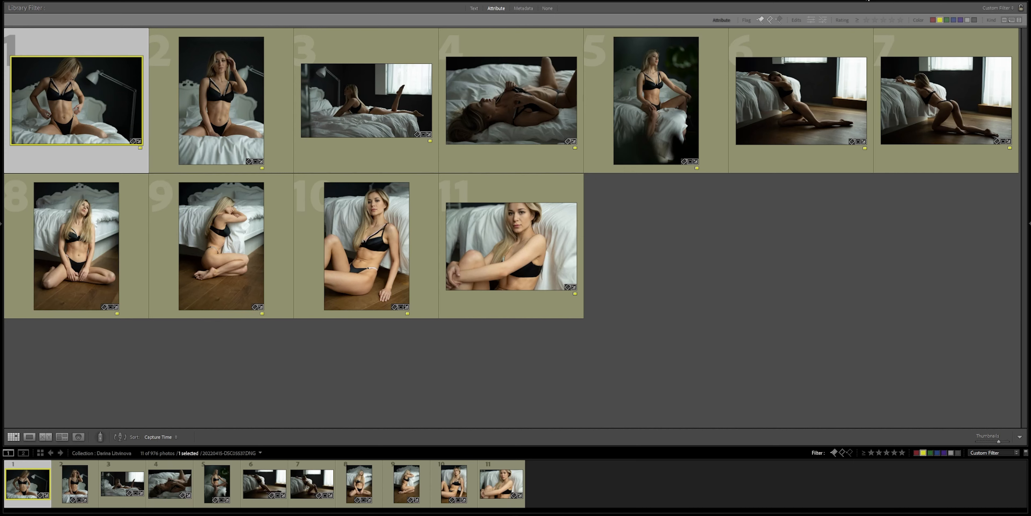
Open the first photo for developing and apply the Boudoir Secrets Color preset
{"action": "key", "text": "d"}
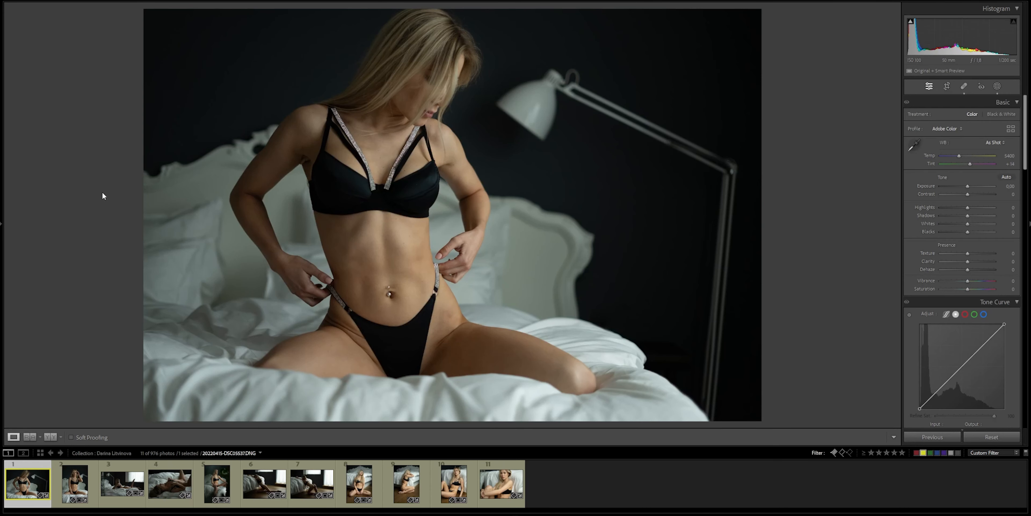
{"action": "mouse_move", "coordinate": [1, 224]}
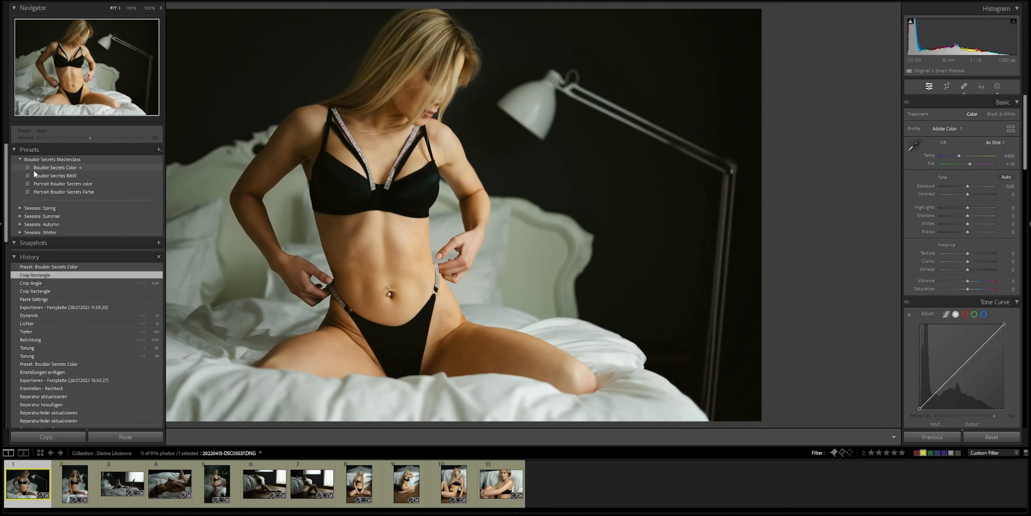
{"action": "left_click", "coordinate": [34, 171]}
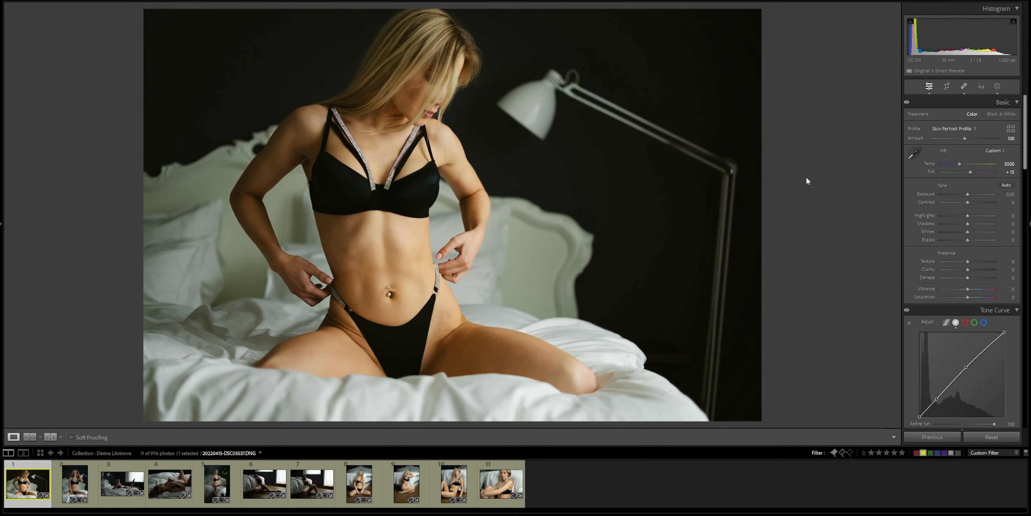
Sample the bed's headboard as the neutral white balance target and set the tint to +35
{"action": "left_click", "coordinate": [916, 154]}
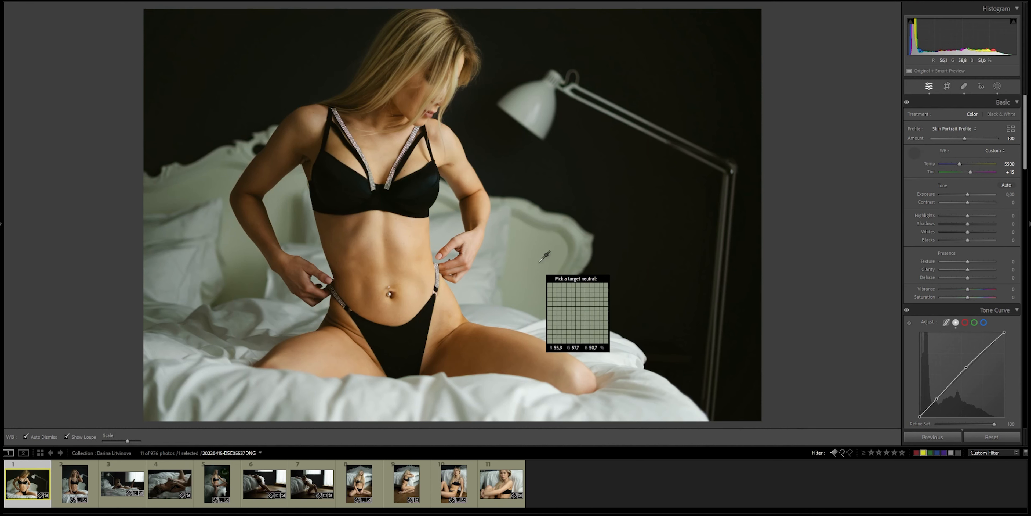
{"action": "left_click", "coordinate": [527, 246]}
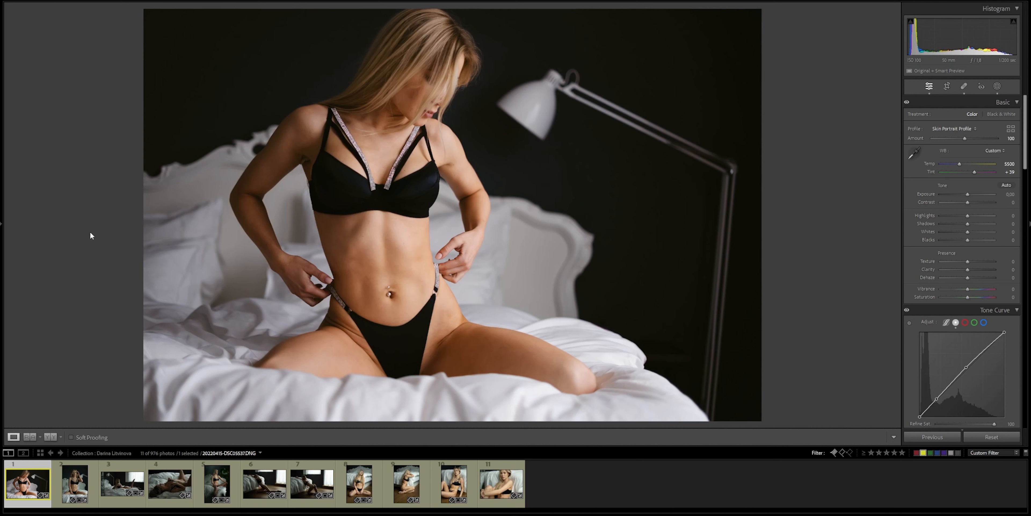
{"action": "left_click", "coordinate": [1010, 172]}
{"action": "type", "text": "30"}
{"action": "key", "text": "Return"}
Set the first photo's exposure to +0.50, shadows to −50 and highlights to −25
{"action": "left_click", "coordinate": [970, 195]}
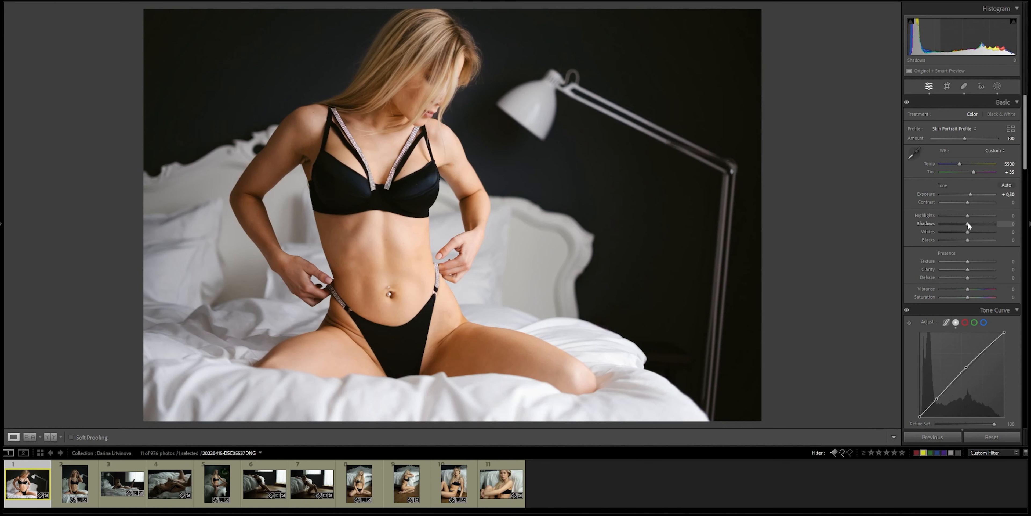
{"action": "key", "text": "Down"}
{"action": "key", "text": "Down"}
{"action": "key", "text": "Down"}
{"action": "key", "text": "Down"}
{"action": "key", "text": "Down"}
{"action": "key", "text": "Down"}
{"action": "key", "text": "Down"}
{"action": "key", "text": "Down"}
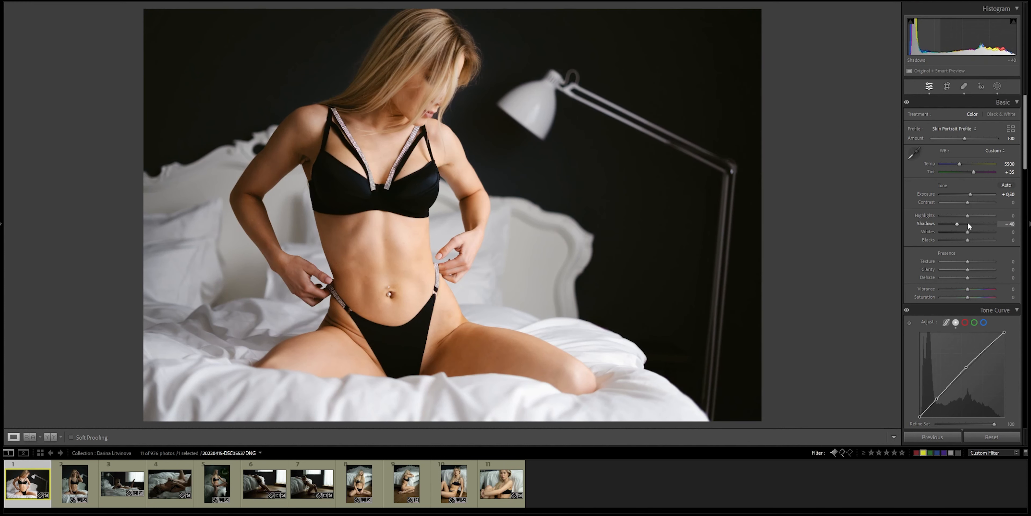
{"action": "key", "text": "Down"}
{"action": "key", "text": "Down"}
{"action": "key", "text": "Down"}
{"action": "key", "text": "Down"}
{"action": "key", "text": "Down"}
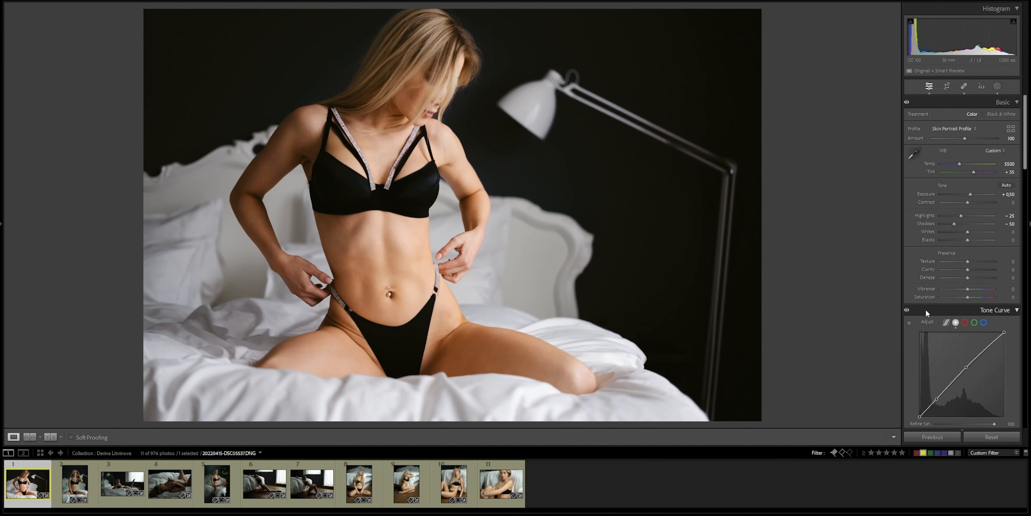
Examine the photo's color, detail, lens correction, transform and effects settings
{"action": "scroll", "coordinate": [925, 309], "scroll_direction": "down", "scroll_amount": 10}
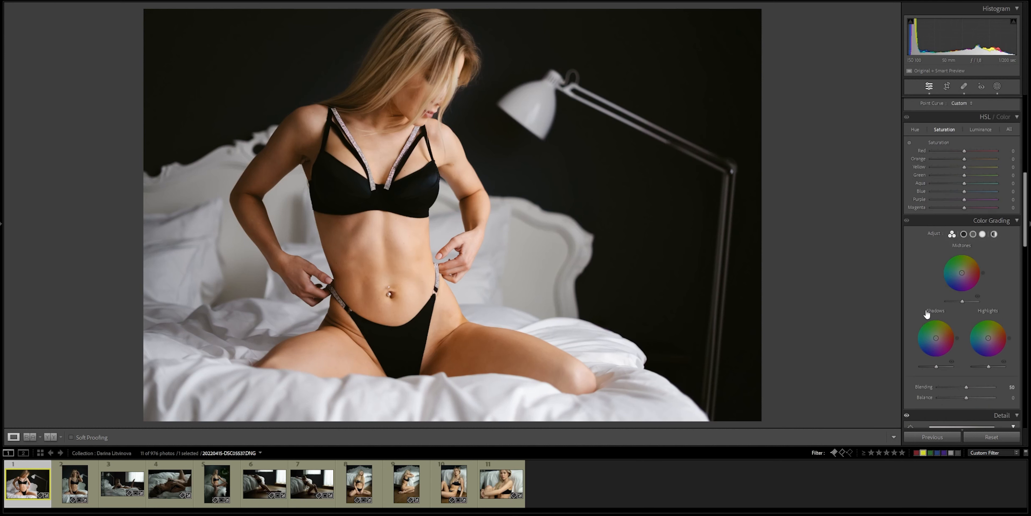
{"action": "scroll", "coordinate": [925, 310], "scroll_direction": "down", "scroll_amount": 5}
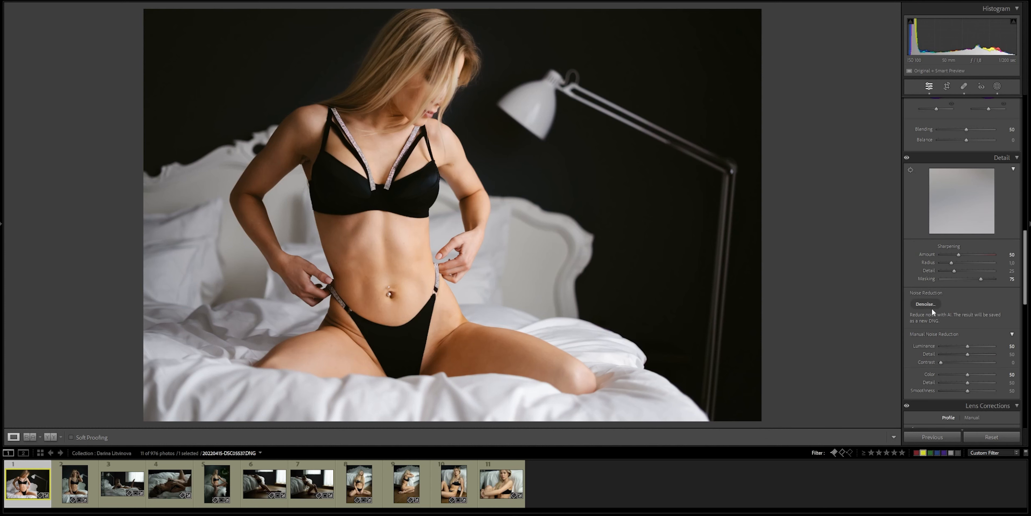
{"action": "scroll", "coordinate": [947, 316], "scroll_direction": "down", "scroll_amount": 4}
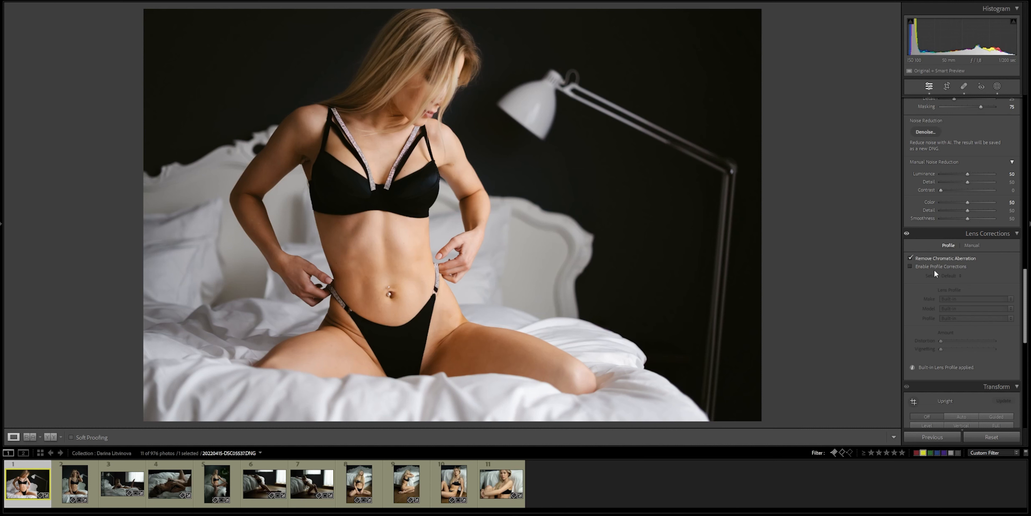
{"action": "scroll", "coordinate": [934, 312], "scroll_direction": "down", "scroll_amount": 4}
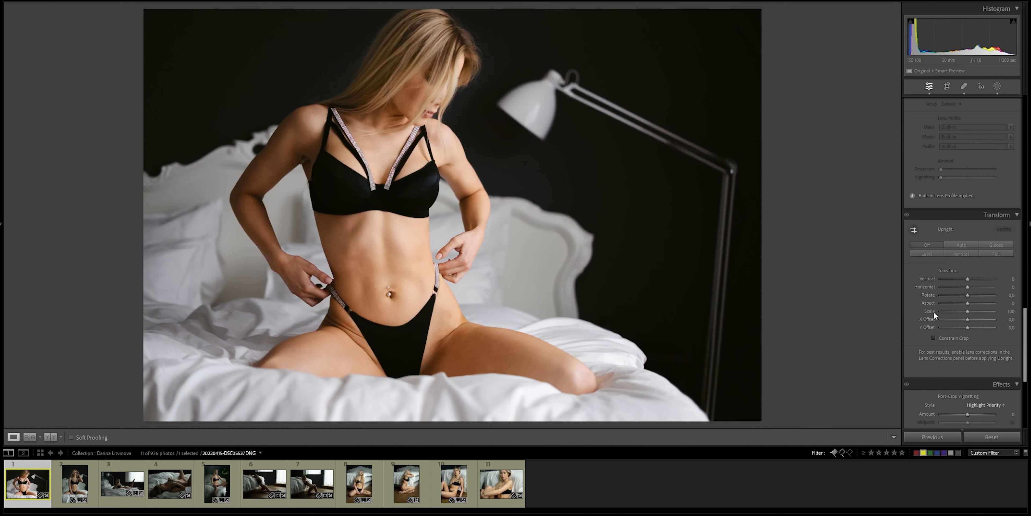
{"action": "scroll", "coordinate": [937, 310], "scroll_direction": "down", "scroll_amount": 5}
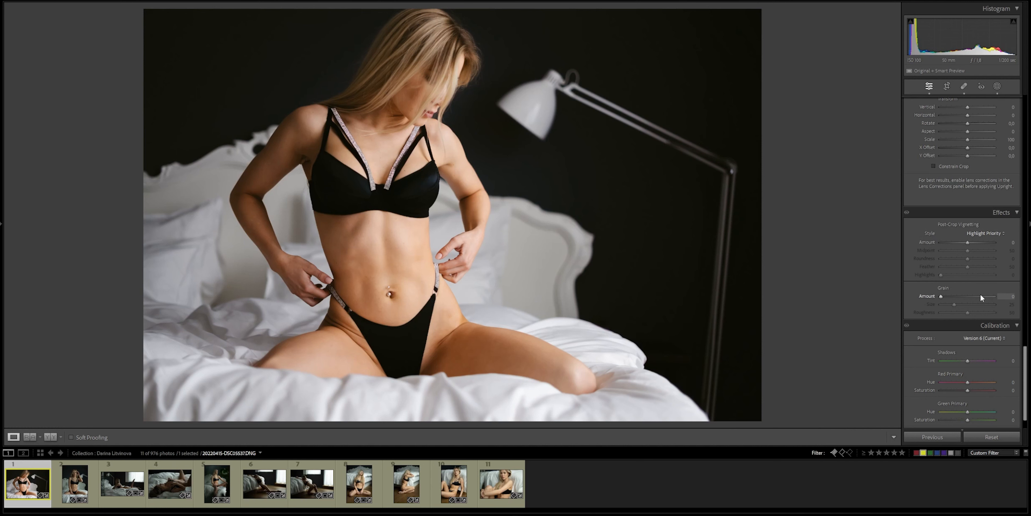
{"action": "scroll", "coordinate": [980, 296], "scroll_direction": "up", "scroll_amount": 20}
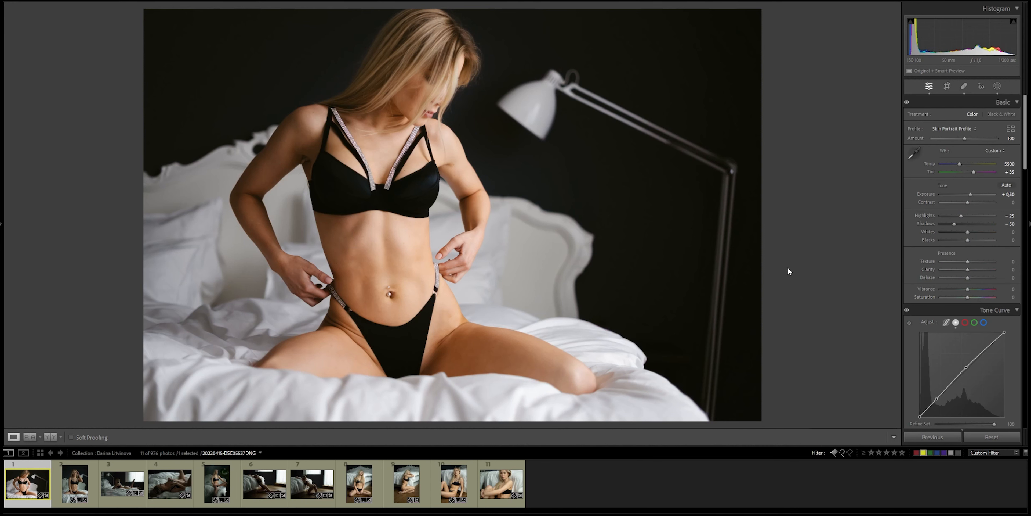
Synchronize the first photo's settings to all the filtered photos, leaving out transform, healing, crop and masking
{"action": "key", "text": "ctrl+a"}
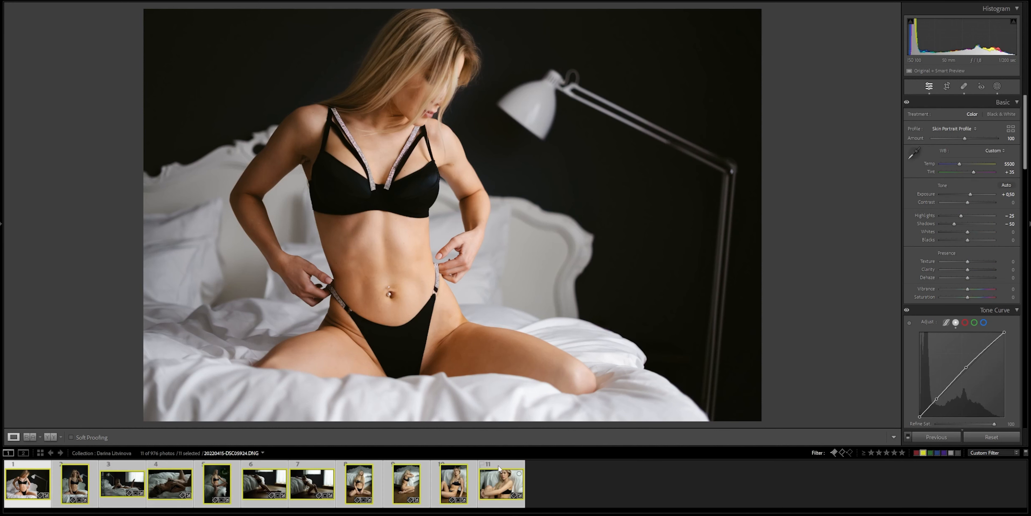
{"action": "left_click", "coordinate": [934, 440]}
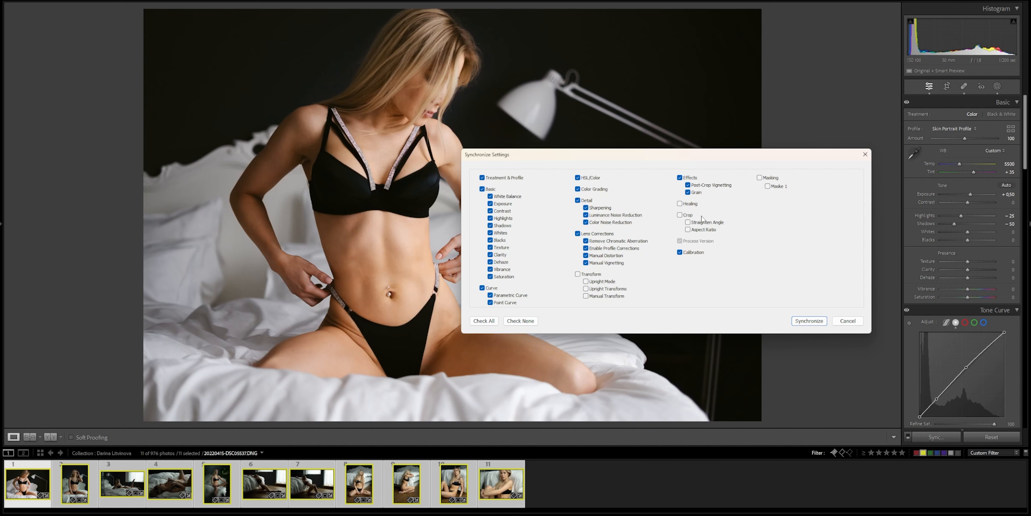
{"action": "left_click", "coordinate": [816, 323]}
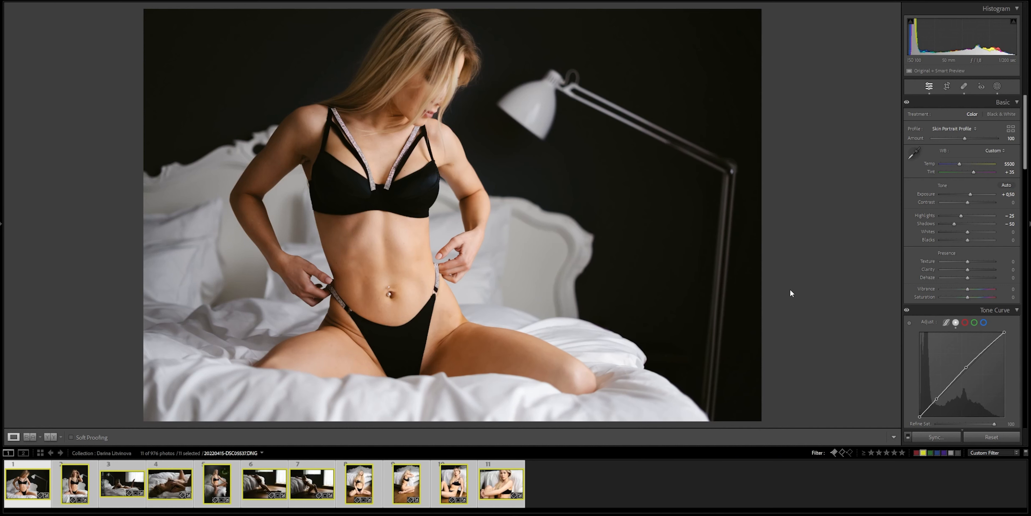
Crop the first photo slightly tighter, straighten it to an angle of −1.50 and reposition the image within the frame
{"action": "left_click", "coordinate": [947, 86]}
{"action": "left_click_drag", "start_coordinate": [448, 5], "coordinate": [457, 14]}
{"action": "left_click_drag", "start_coordinate": [461, 412], "coordinate": [459, 406]}
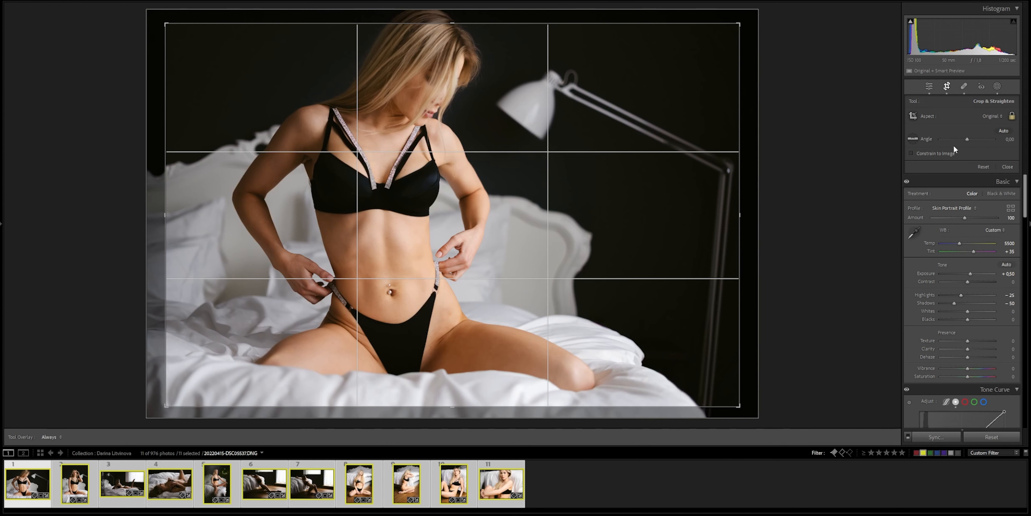
{"action": "left_click_drag", "start_coordinate": [967, 139], "coordinate": [964, 139]}
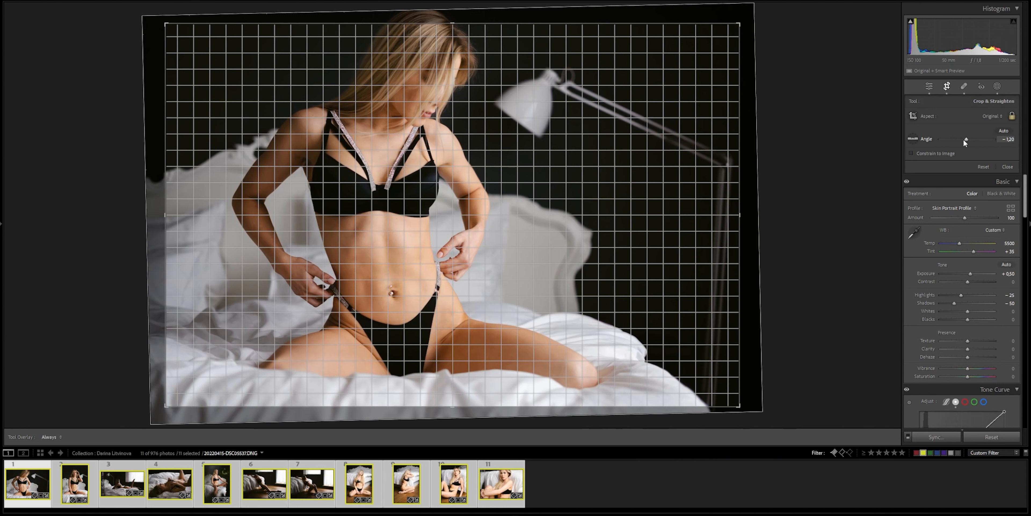
{"action": "left_click_drag", "start_coordinate": [964, 139], "coordinate": [964, 139]}
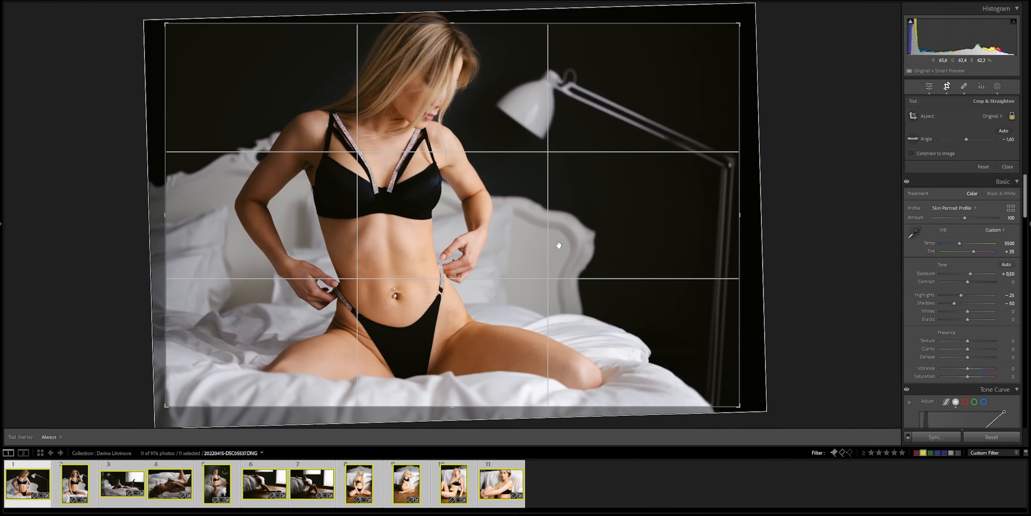
{"action": "left_click_drag", "start_coordinate": [966, 139], "coordinate": [967, 139]}
{"action": "left_click_drag", "start_coordinate": [645, 255], "coordinate": [634, 244]}
{"action": "left_click_drag", "start_coordinate": [634, 245], "coordinate": [655, 244]}
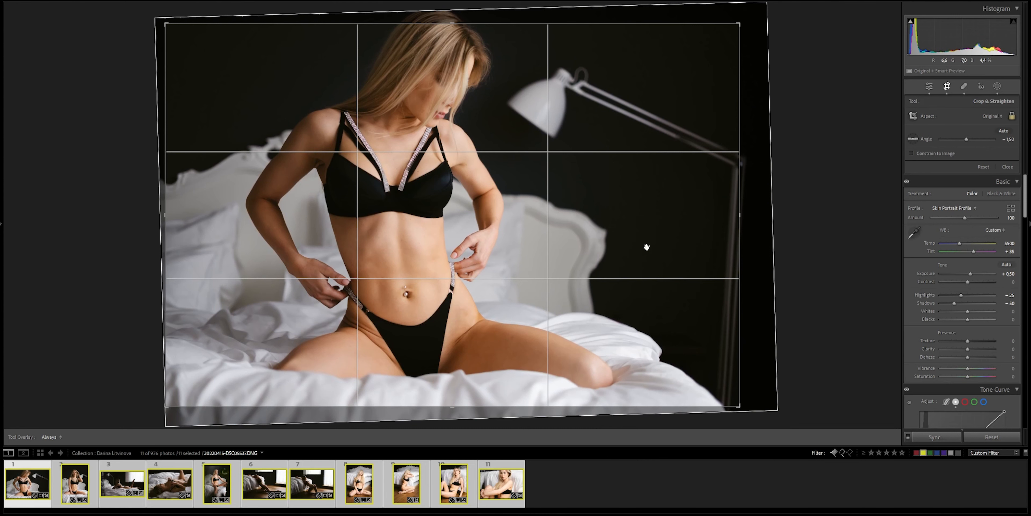
{"action": "key", "text": "Return"}
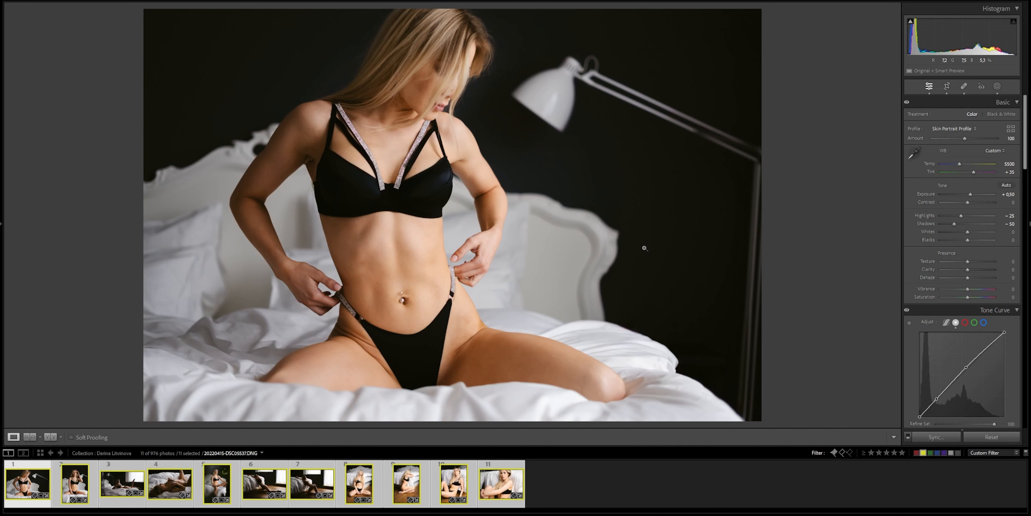
On the second photo, set the exposure to +0.75, reset the highlights to 0 and set the shadows to −25
{"action": "left_click", "coordinate": [63, 488]}
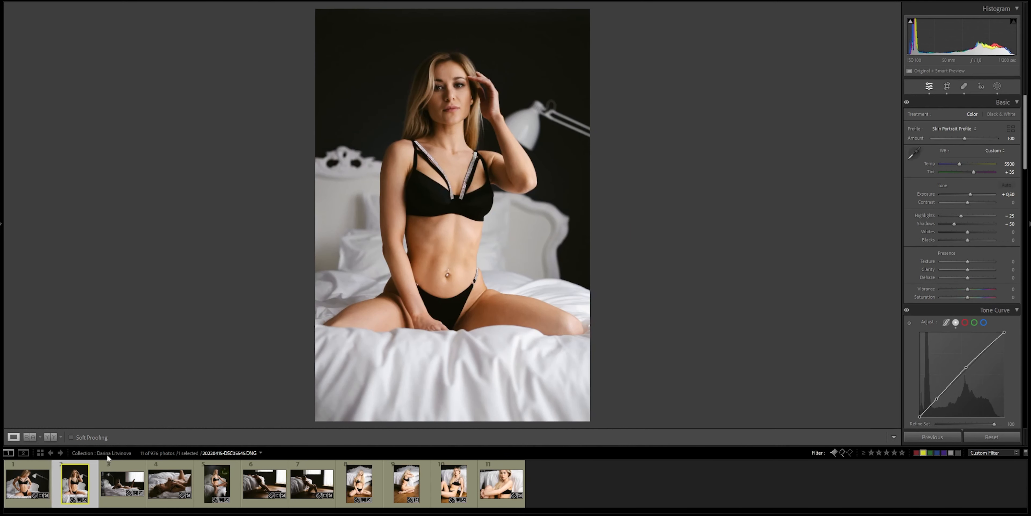
{"action": "left_click", "coordinate": [1007, 195]}
{"action": "type", "text": "0"}
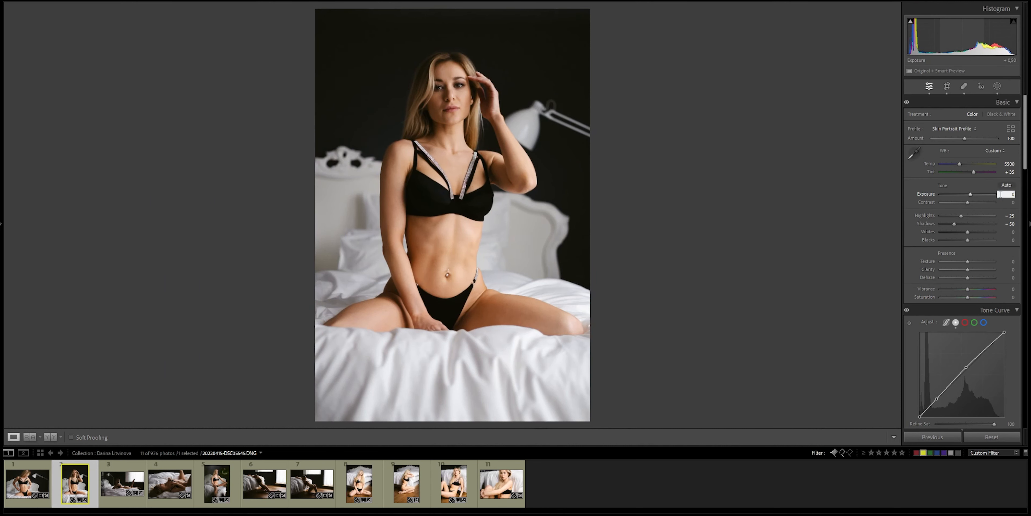
{"action": "type", "text": ",7"}
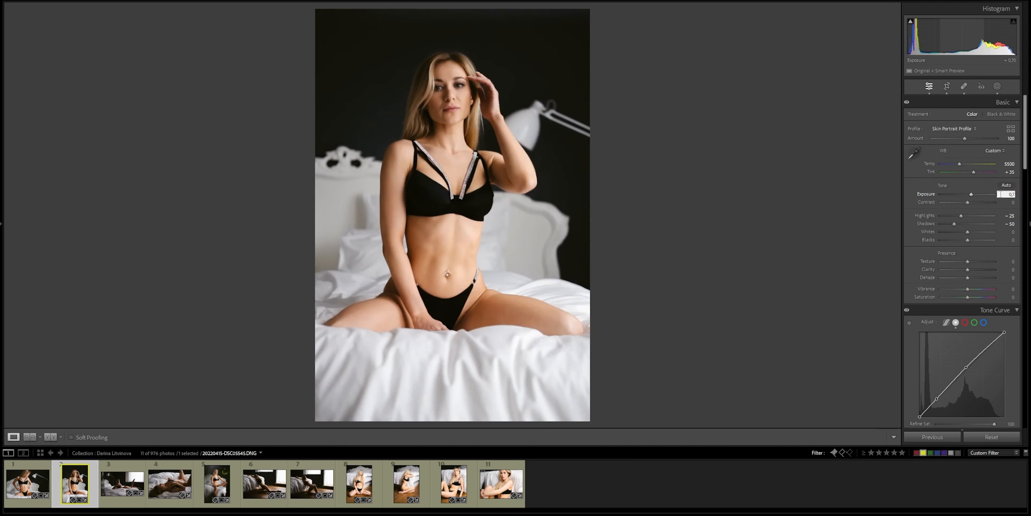
{"action": "type", "text": "5"}
{"action": "double_click", "coordinate": [962, 215]}
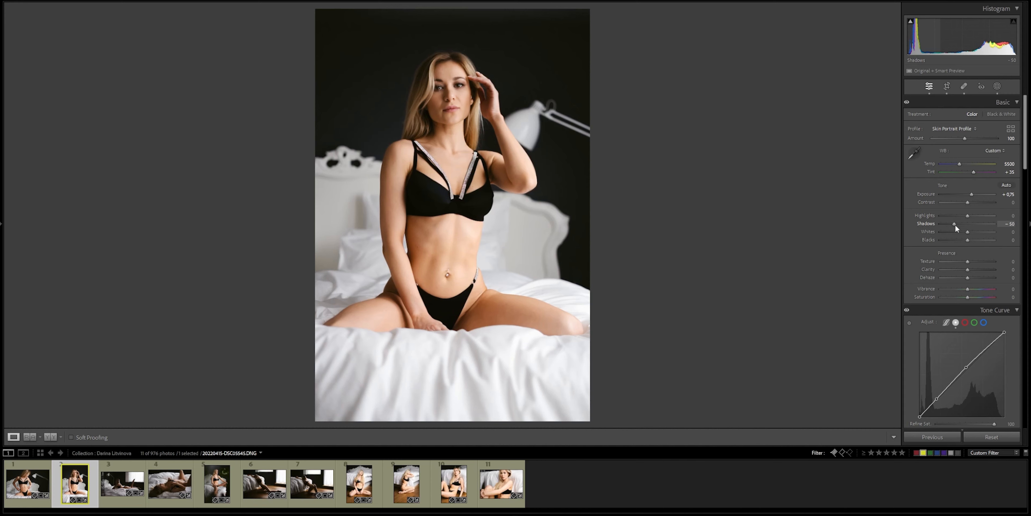
{"action": "scroll", "coordinate": [956, 225], "scroll_direction": "up", "scroll_amount": 3}
{"action": "scroll", "coordinate": [955, 228], "scroll_direction": "up", "scroll_amount": 2}
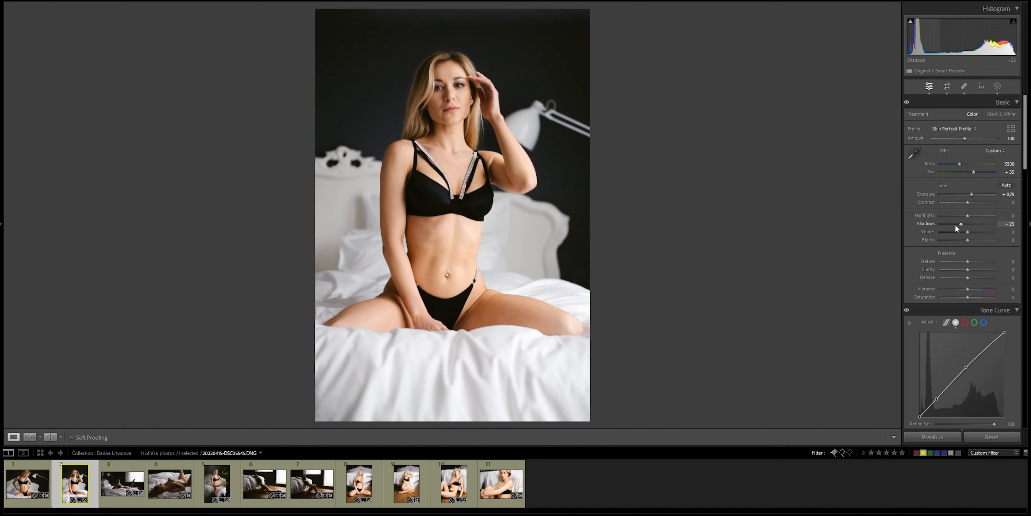
Crop the second photo slightly tighter, trimming some of the empty wall above the model's head
{"action": "left_click", "coordinate": [947, 86]}
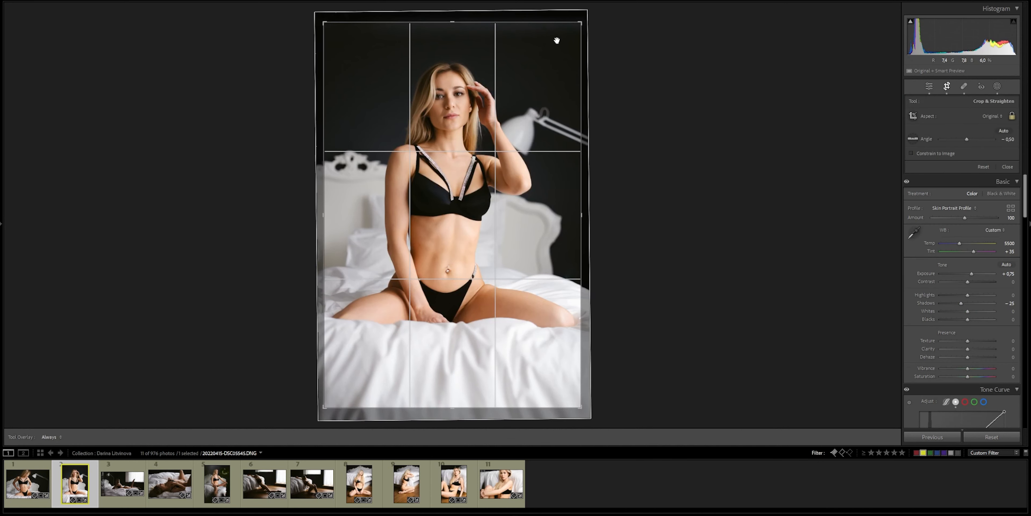
{"action": "left_click_drag", "start_coordinate": [453, 22], "coordinate": [450, 57]}
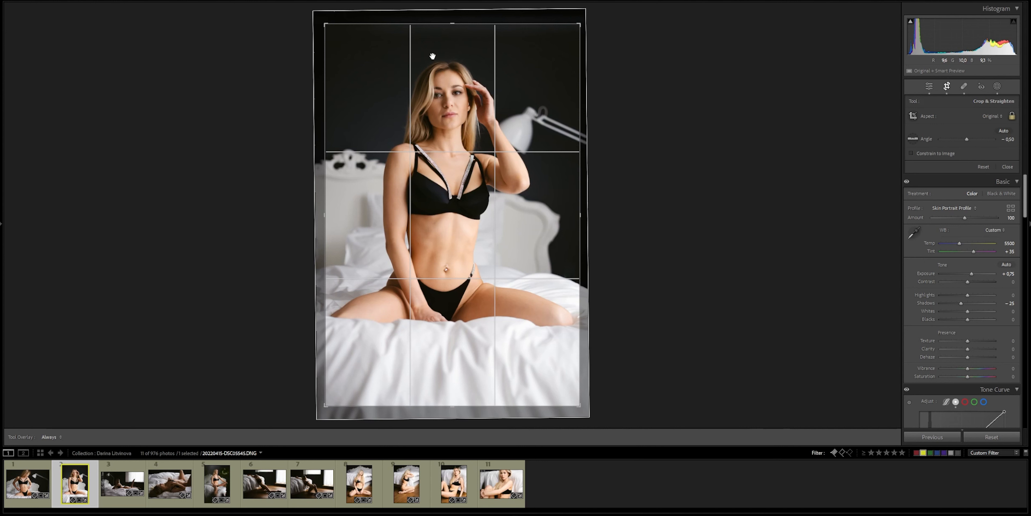
{"action": "key", "text": "Return"}
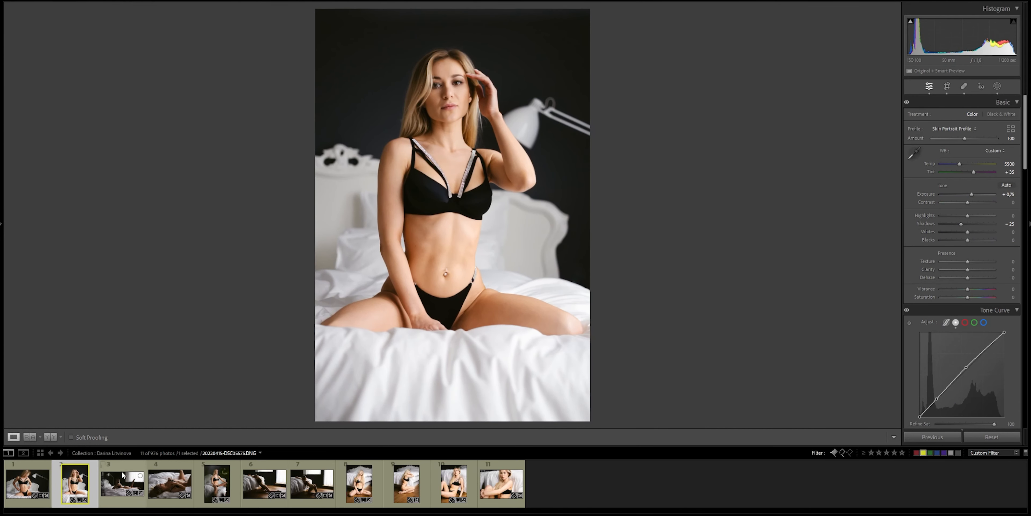
On the third photo, raise the exposure to +2.00 and reset the shadows to 0
{"action": "left_click", "coordinate": [122, 484]}
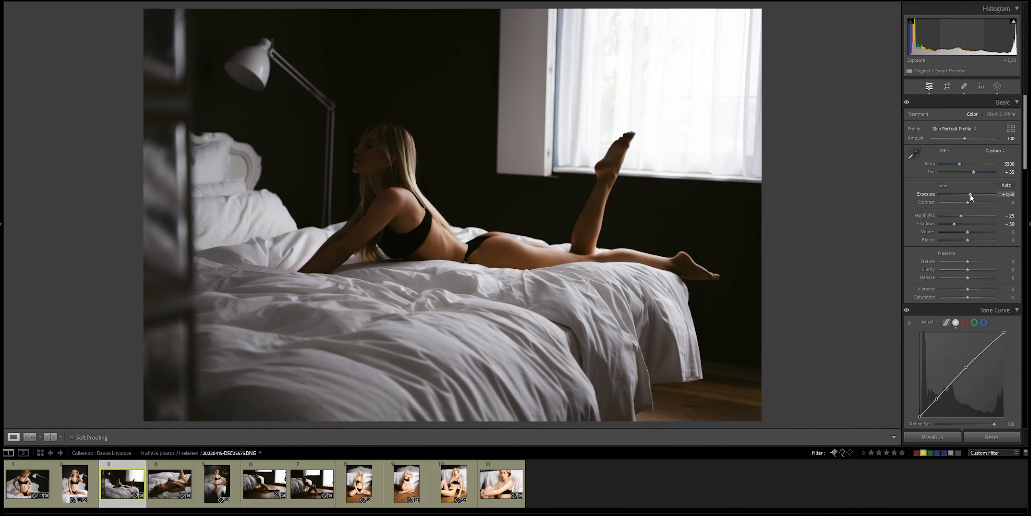
{"action": "scroll", "coordinate": [968, 194], "scroll_direction": "up", "scroll_amount": 3}
{"action": "scroll", "coordinate": [968, 193], "scroll_direction": "up", "scroll_amount": 4}
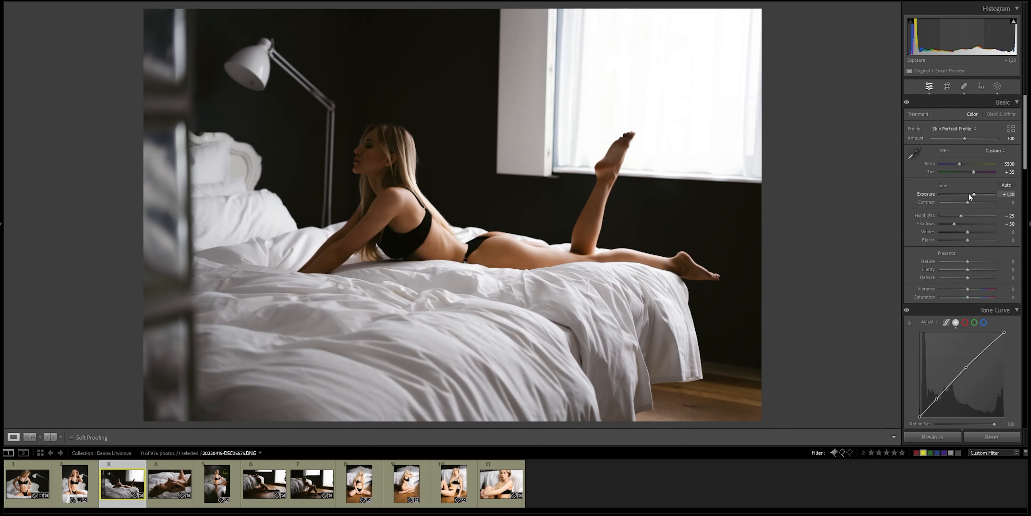
{"action": "scroll", "coordinate": [968, 193], "scroll_direction": "up", "scroll_amount": 7}
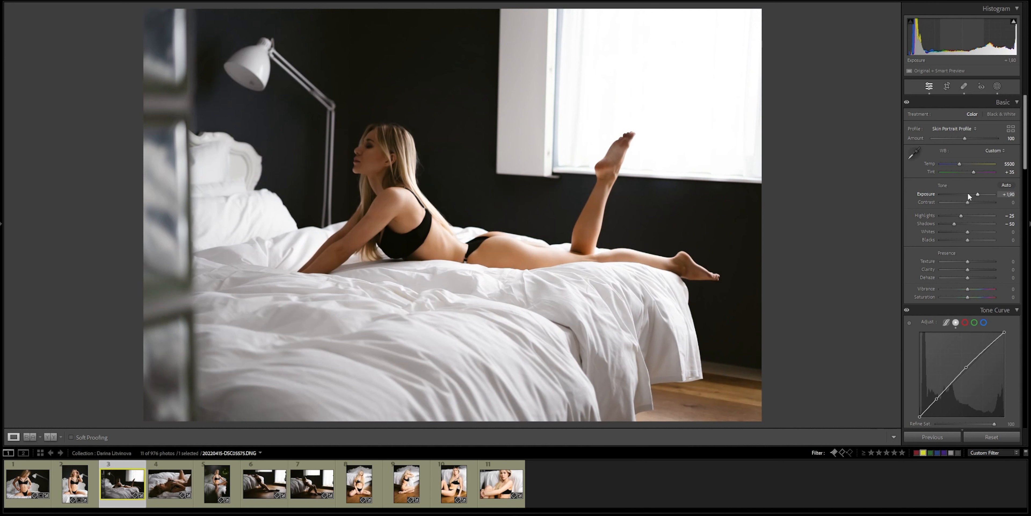
{"action": "scroll", "coordinate": [967, 193], "scroll_direction": "up", "scroll_amount": 1}
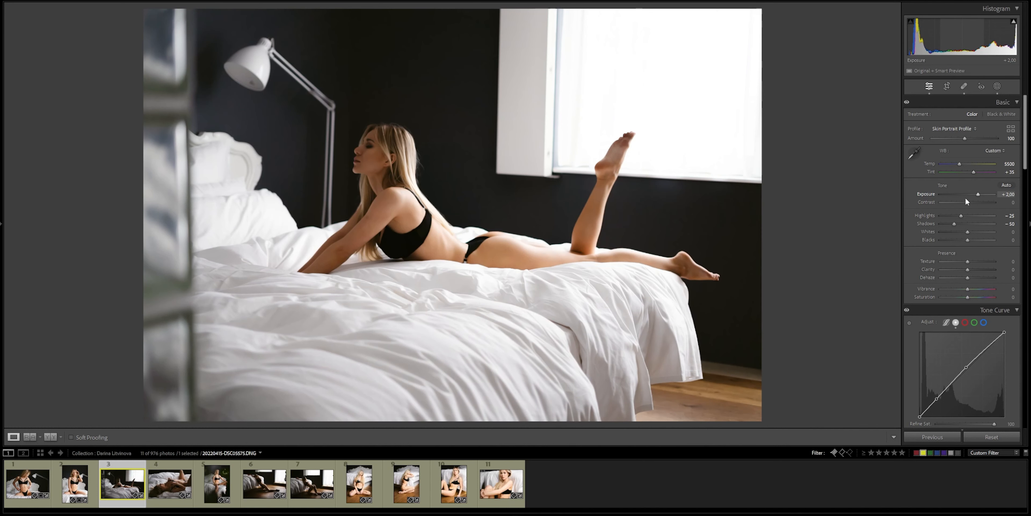
{"action": "double_click", "coordinate": [955, 223]}
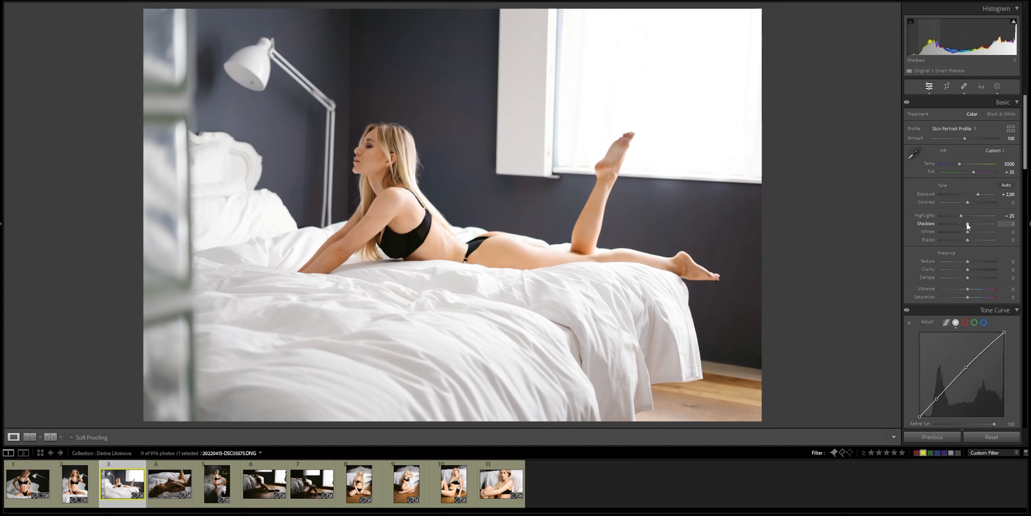
On the third photo, set the shadows to −25, reset the highlights to 0 and lower the exposure to +1.50
{"action": "left_click_drag", "start_coordinate": [968, 224], "coordinate": [963, 221]}
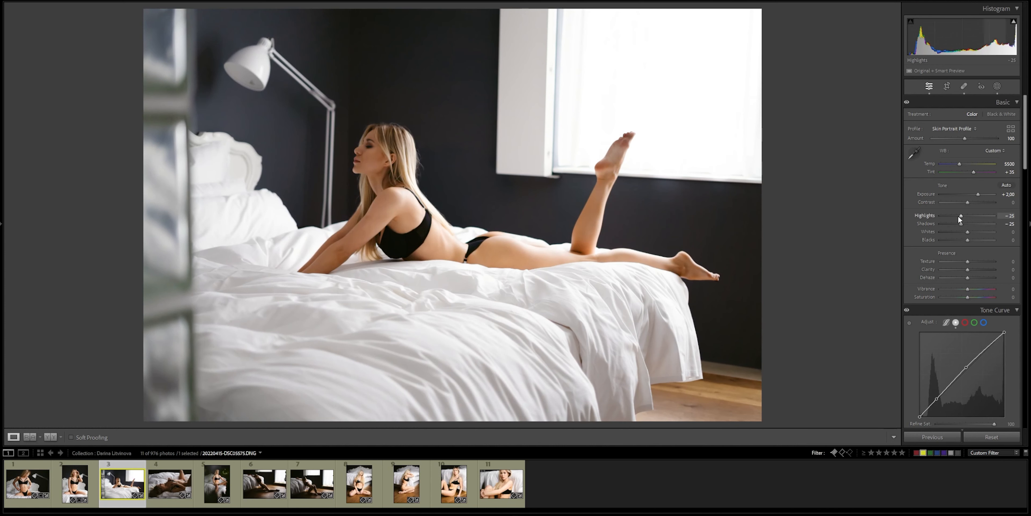
{"action": "double_click", "coordinate": [962, 216]}
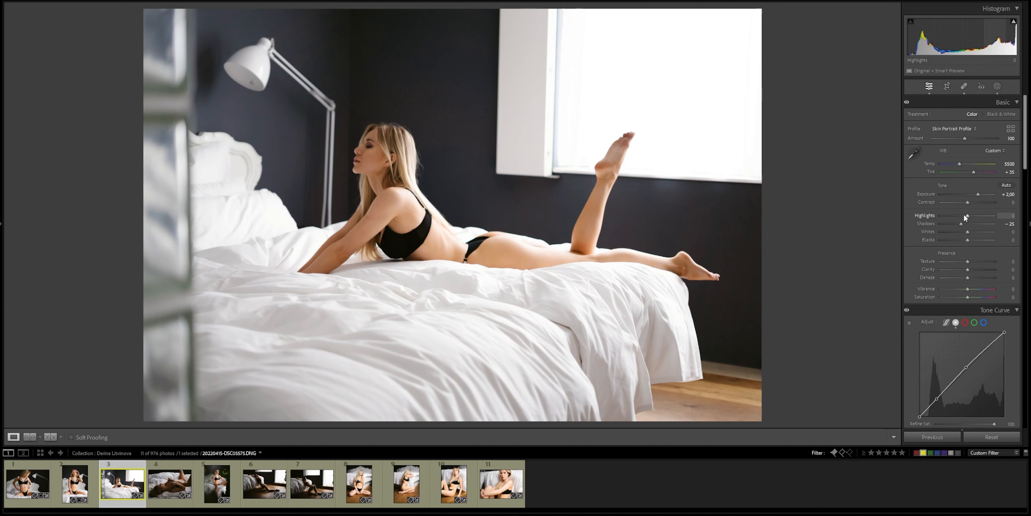
{"action": "key", "text": "Down"}
{"action": "key", "text": "Down"}
{"action": "key", "text": "Down"}
{"action": "key", "text": "Down"}
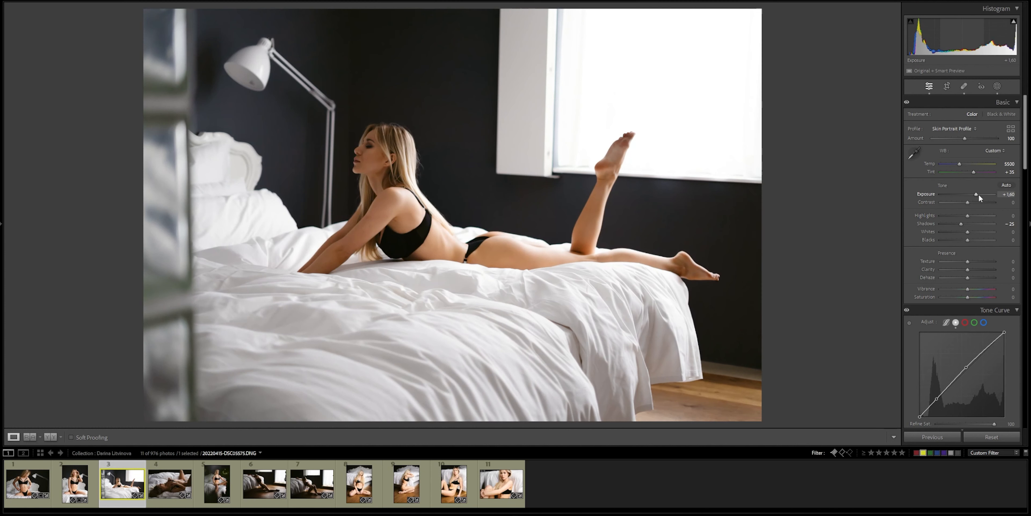
{"action": "key", "text": "Down"}
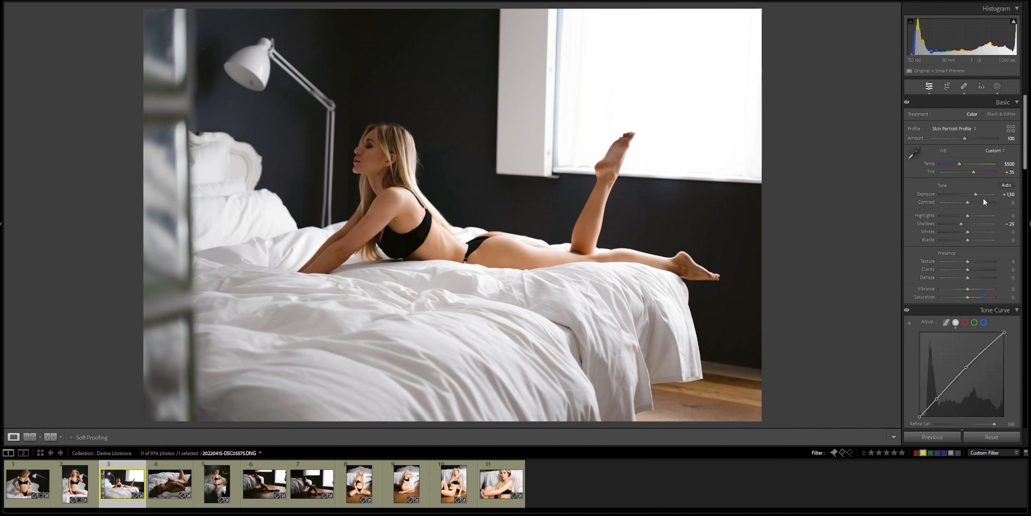
Crop the third photo to a 16 x 9 aspect, slightly tighter beside the bed's headboard, and reposition the image within the frame
{"action": "left_click", "coordinate": [948, 88]}
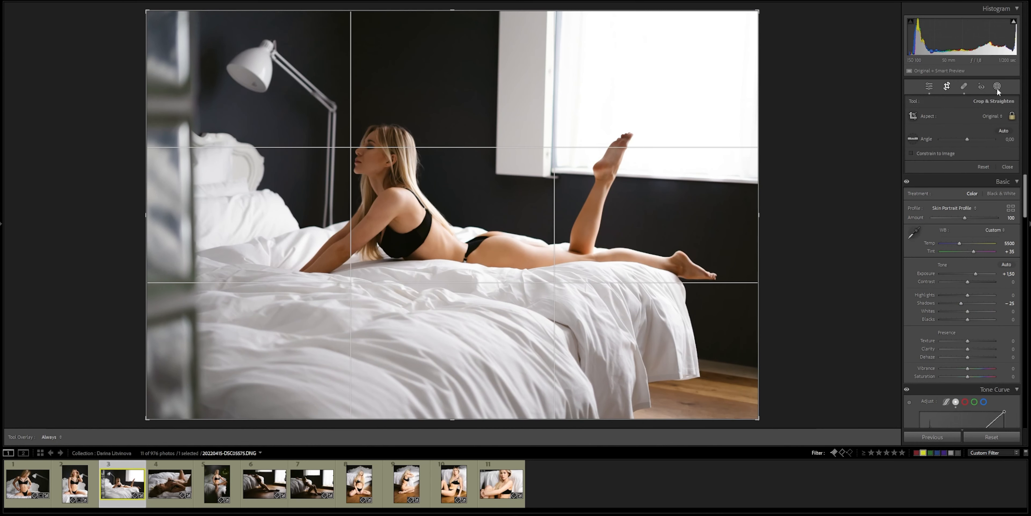
{"action": "left_click", "coordinate": [989, 117]}
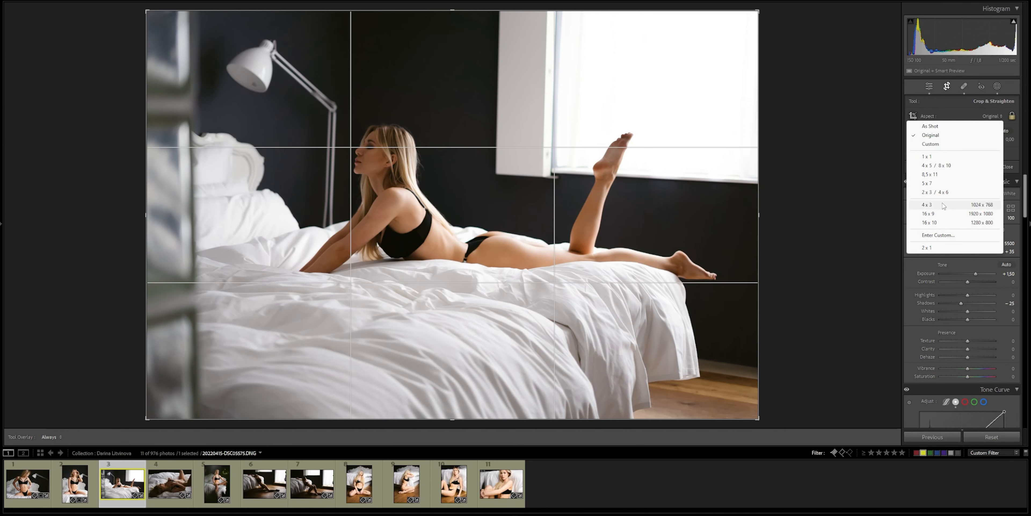
{"action": "left_click", "coordinate": [941, 214]}
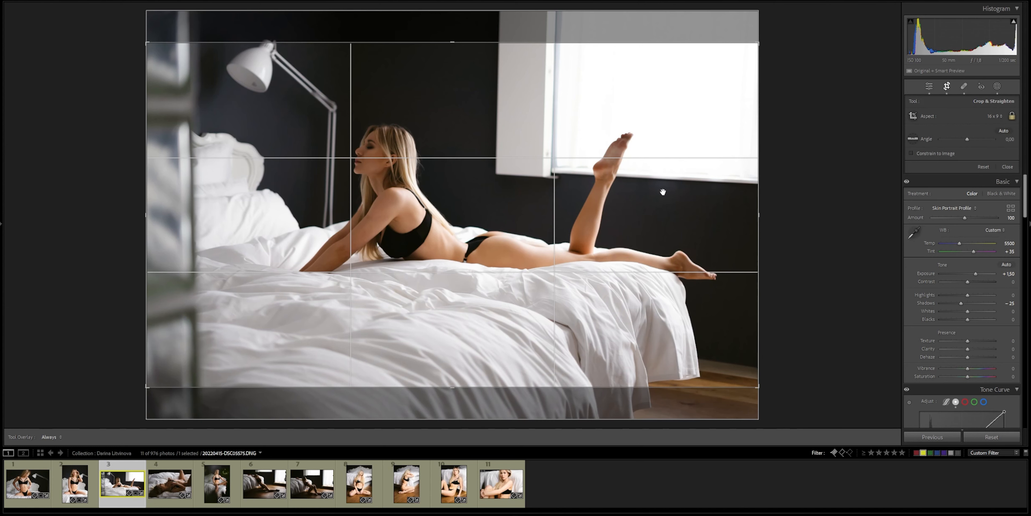
{"action": "left_click_drag", "start_coordinate": [146, 211], "coordinate": [159, 211]}
{"action": "left_click_drag", "start_coordinate": [305, 216], "coordinate": [308, 230]}
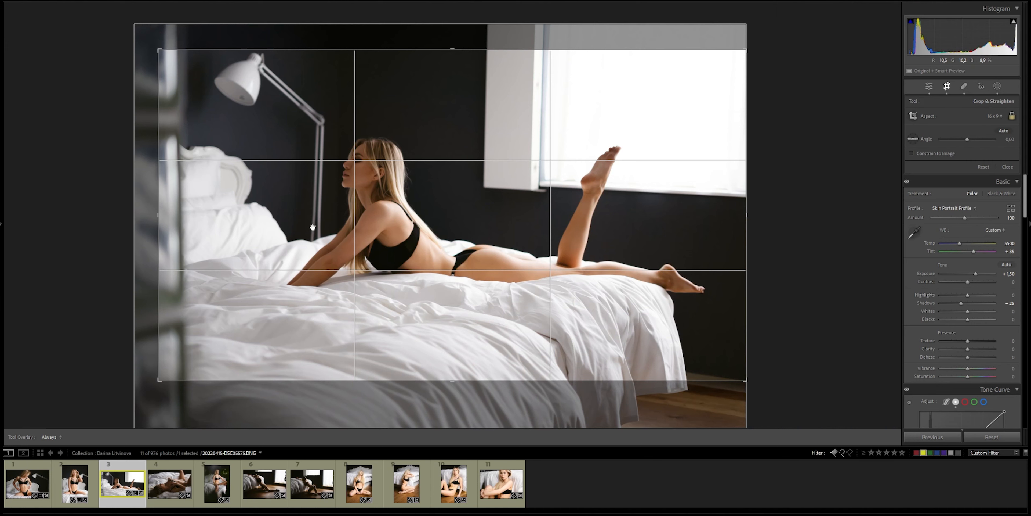
{"action": "key", "text": "Return"}
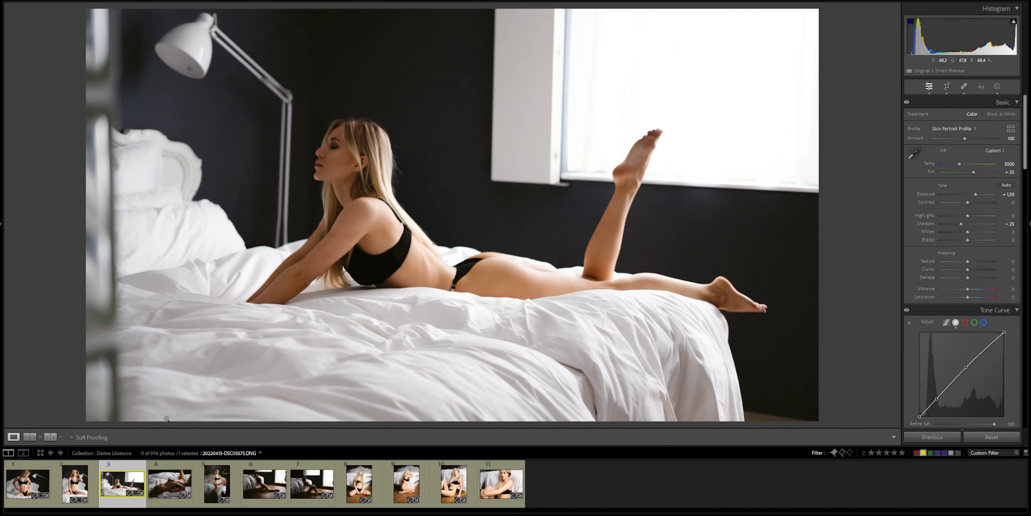
On the fourth photo, set the exposure to +2.00 and the shadows to −30, keeping the highlights at −25
{"action": "left_click", "coordinate": [174, 466]}
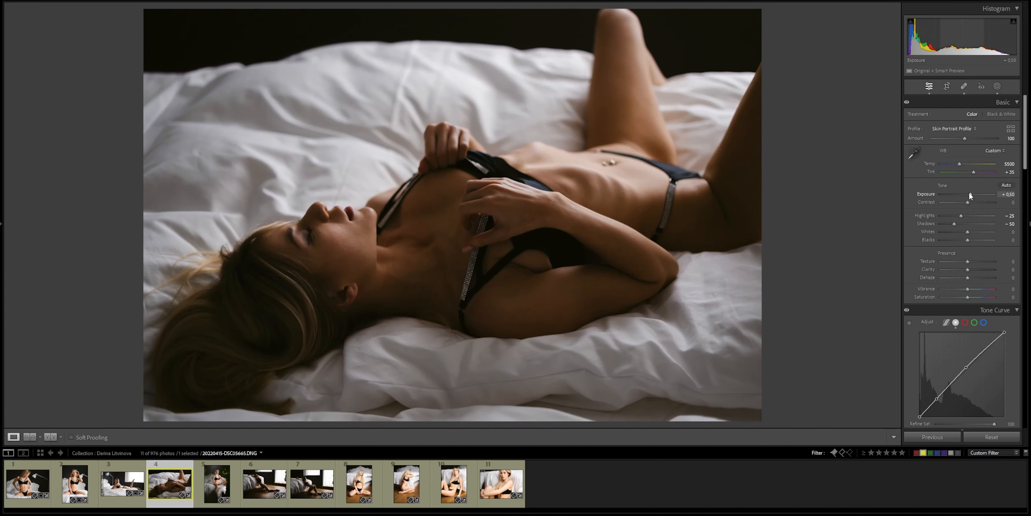
{"action": "scroll", "coordinate": [969, 192], "scroll_direction": "up", "scroll_amount": 12}
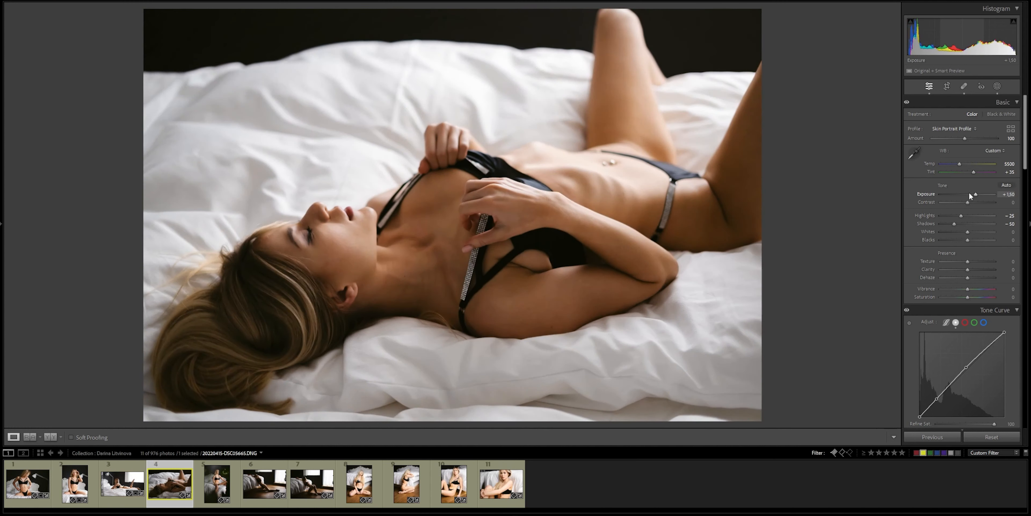
{"action": "scroll", "coordinate": [970, 193], "scroll_direction": "up", "scroll_amount": 3}
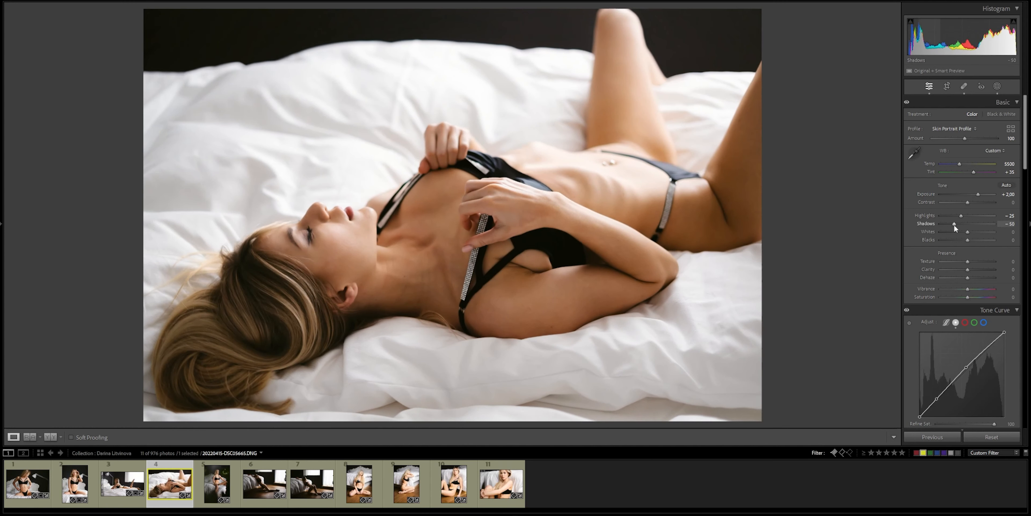
{"action": "scroll", "coordinate": [955, 227], "scroll_direction": "up", "scroll_amount": 4}
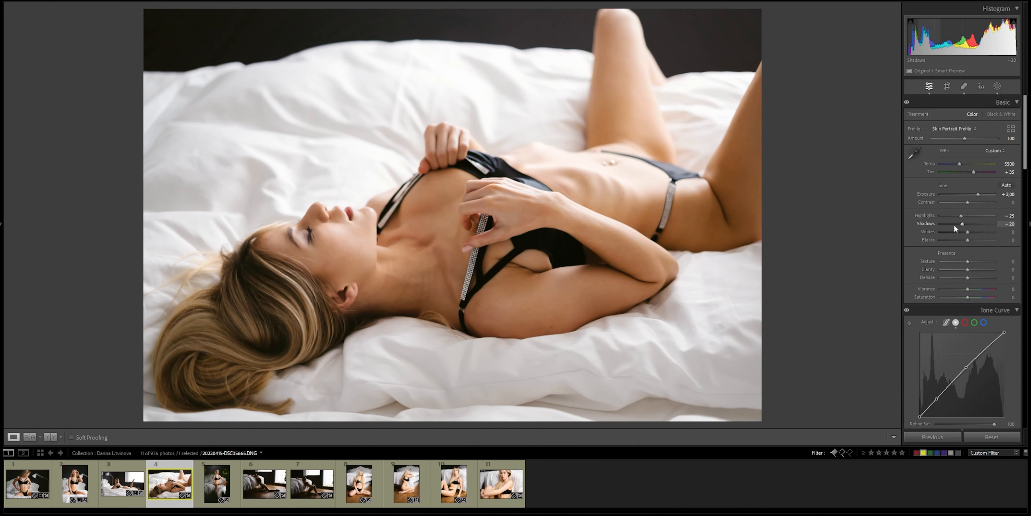
{"action": "scroll", "coordinate": [963, 216], "scroll_direction": "up", "scroll_amount": 5}
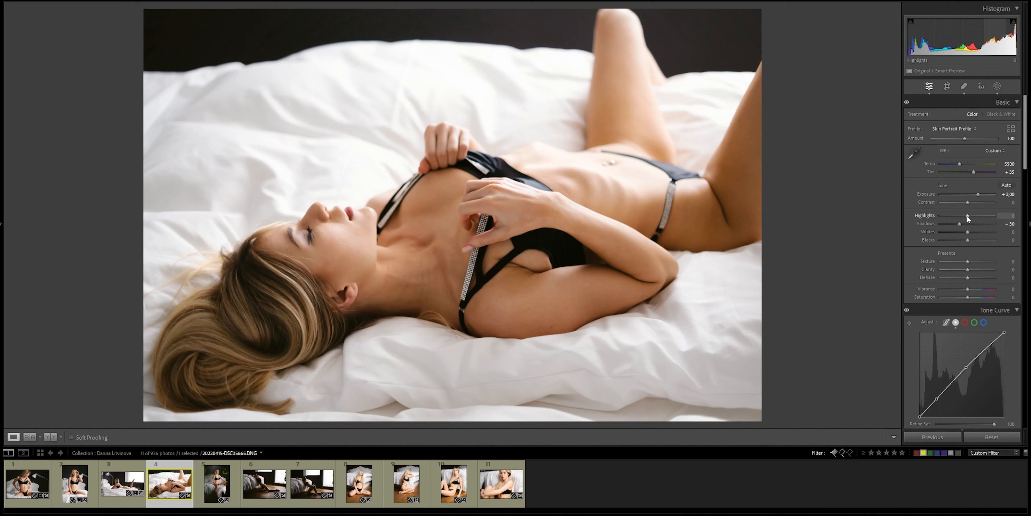
{"action": "scroll", "coordinate": [967, 215], "scroll_direction": "down", "scroll_amount": 4}
{"action": "scroll", "coordinate": [967, 214], "scroll_direction": "down", "scroll_amount": 1}
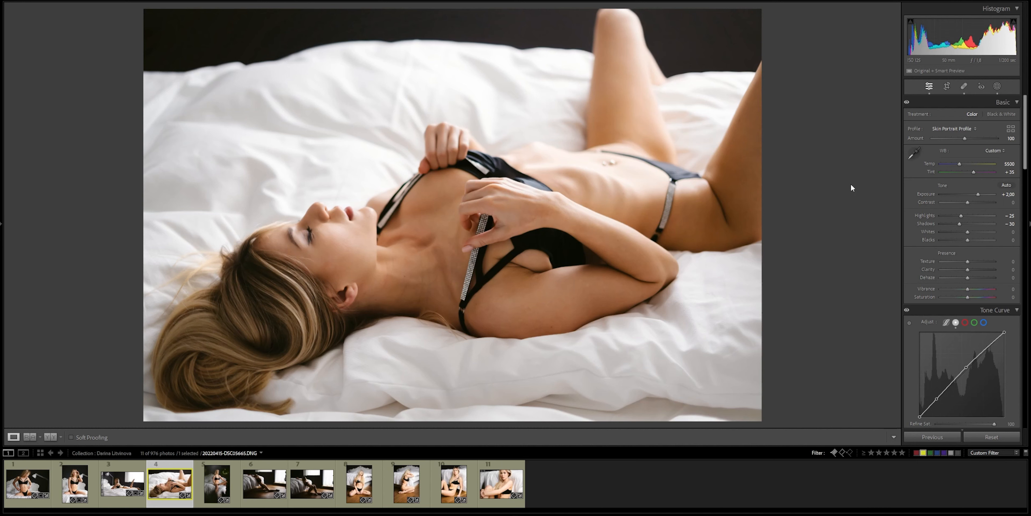
On the fifth photo, set the exposure to +0.75
{"action": "left_click", "coordinate": [215, 486]}
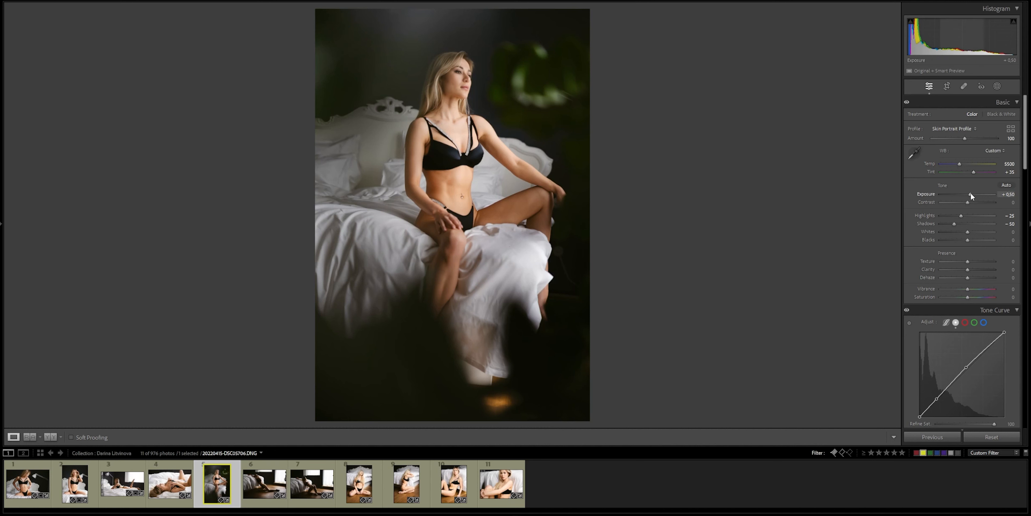
{"action": "key", "text": "shift+Up"}
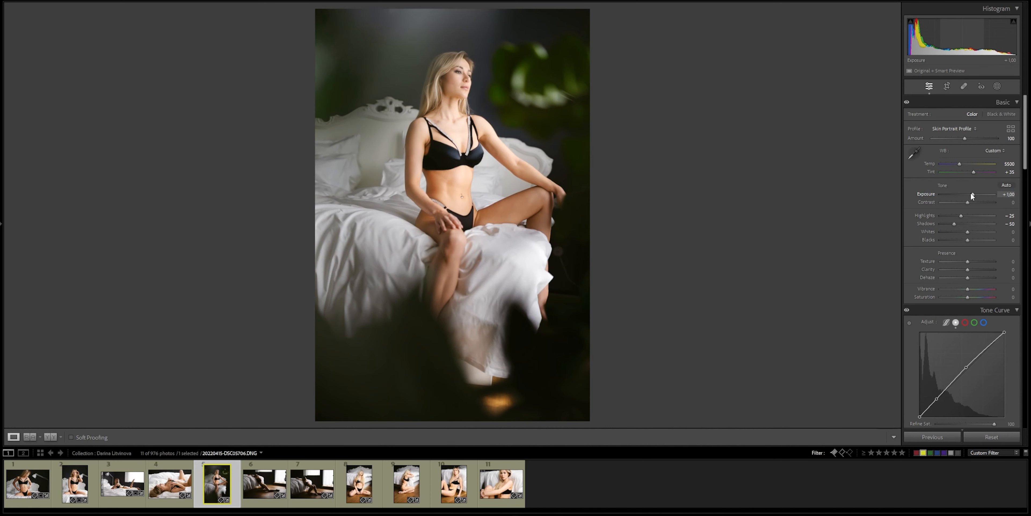
{"action": "left_click", "coordinate": [1012, 195]}
{"action": "type", "text": "0,75"}
{"action": "key", "text": "Return"}
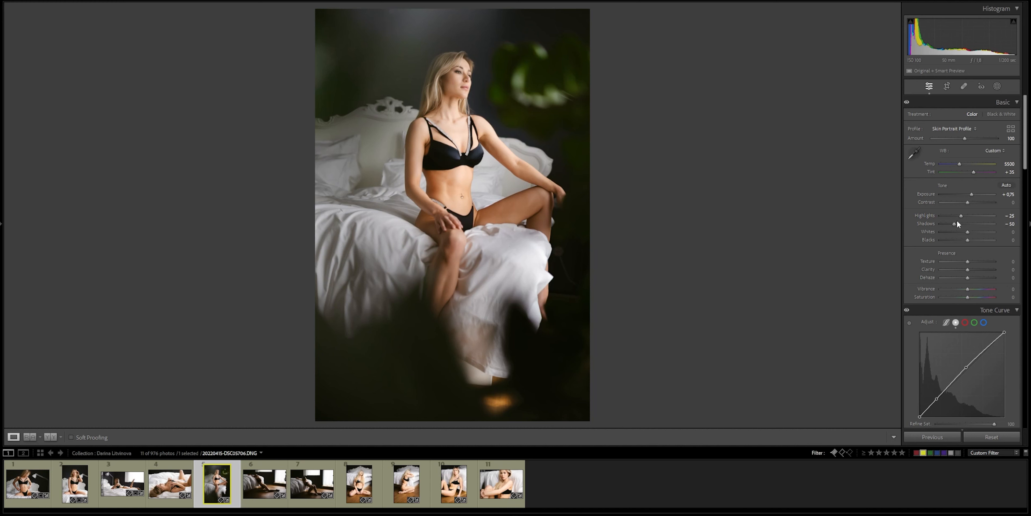
Crop the fifth photo tighter around the model, reposition the image within the frame and straighten it to an angle of −1.10
{"action": "left_click", "coordinate": [947, 86]}
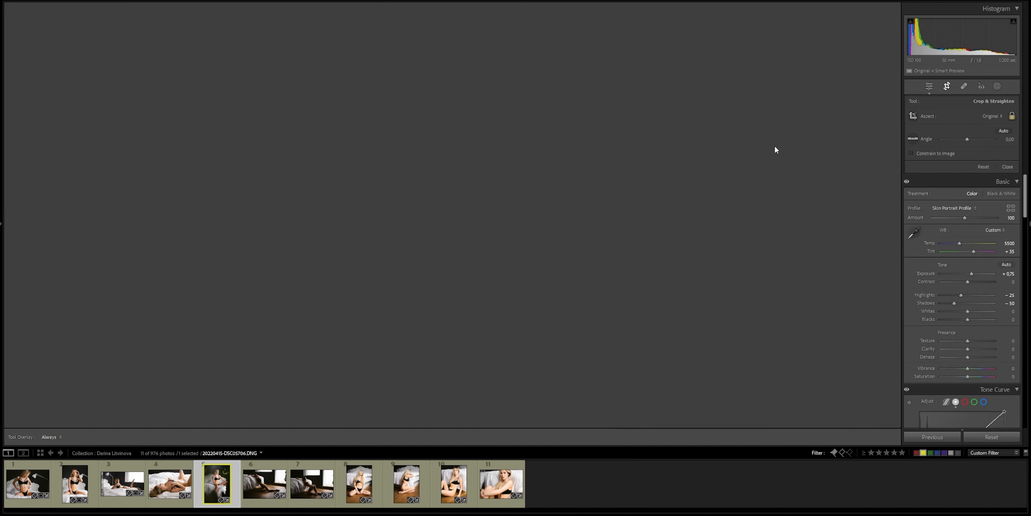
{"action": "left_click_drag", "start_coordinate": [316, 213], "coordinate": [328, 211]}
{"action": "mouse_move", "coordinate": [353, 208]}
{"action": "left_mouse_down"}
{"action": "mouse_move", "coordinate": [337, 217]}
{"action": "mouse_move", "coordinate": [352, 218]}
{"action": "left_mouse_up"}
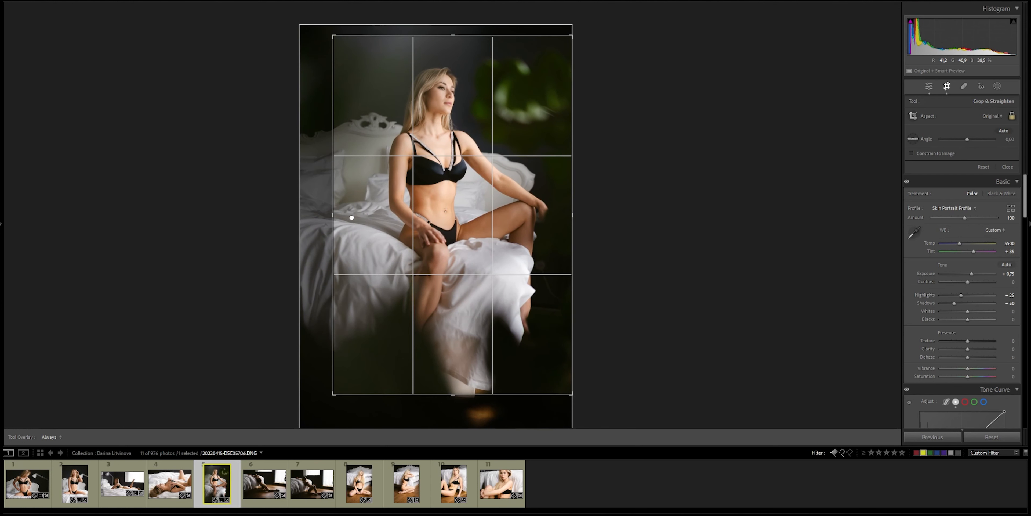
{"action": "left_click_drag", "start_coordinate": [351, 218], "coordinate": [328, 220]}
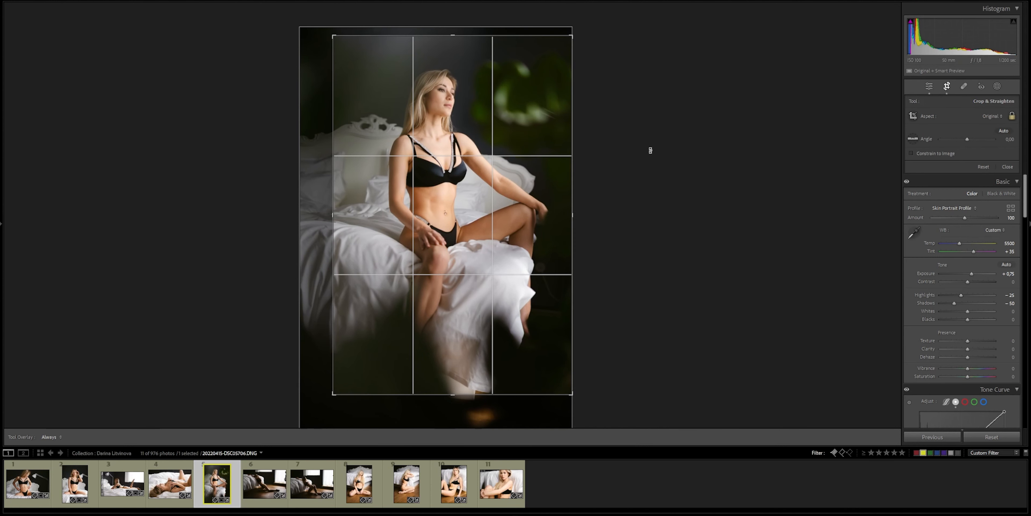
{"action": "left_click_drag", "start_coordinate": [967, 140], "coordinate": [967, 139]}
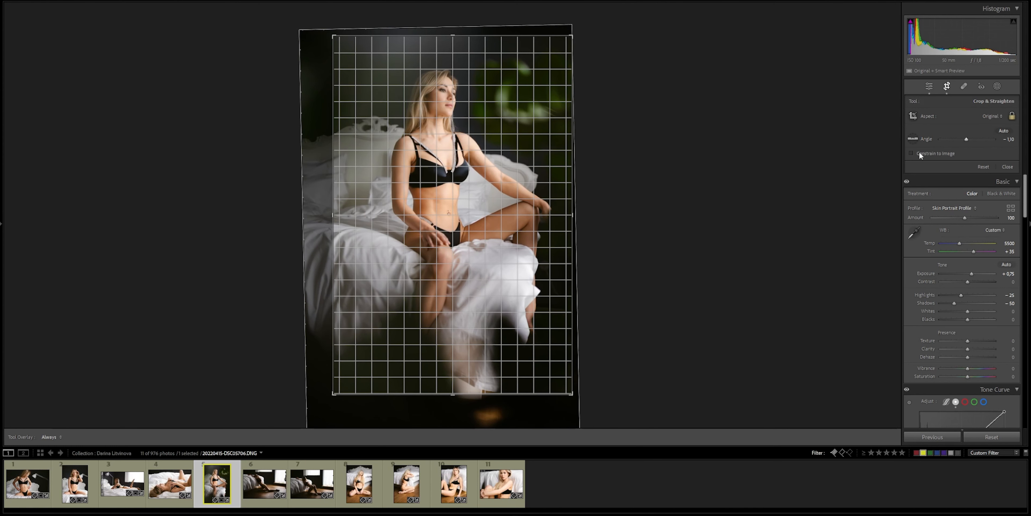
{"action": "double_click", "coordinate": [540, 223]}
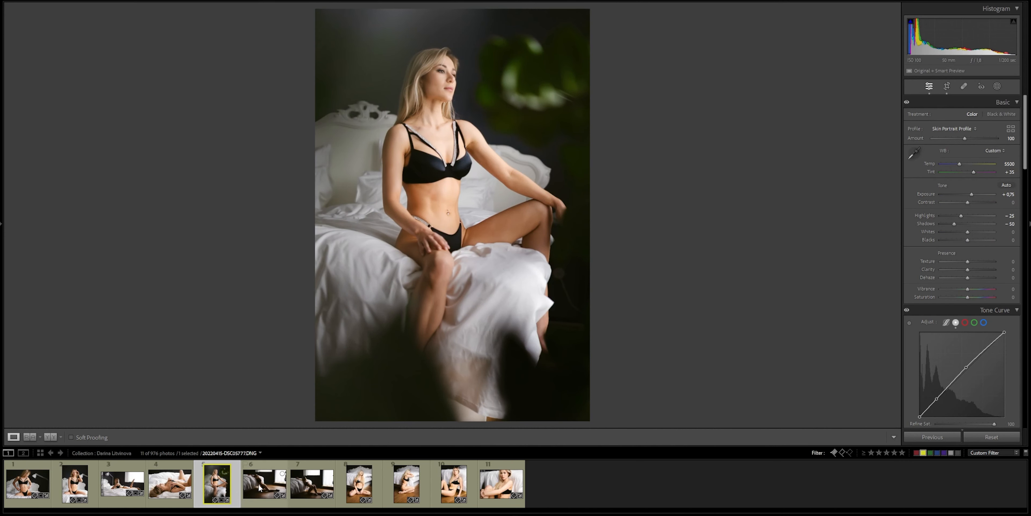
On the sixth photo, raise the exposure to +2.00, set the shadows to −25 and reset the highlights to 0
{"action": "left_click", "coordinate": [260, 488]}
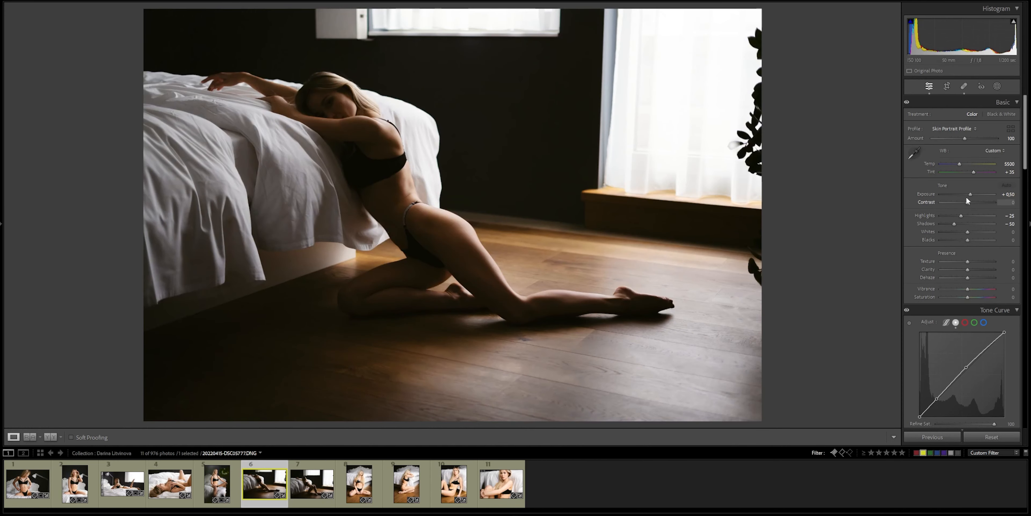
{"action": "scroll", "coordinate": [970, 193], "scroll_direction": "up", "scroll_amount": 12}
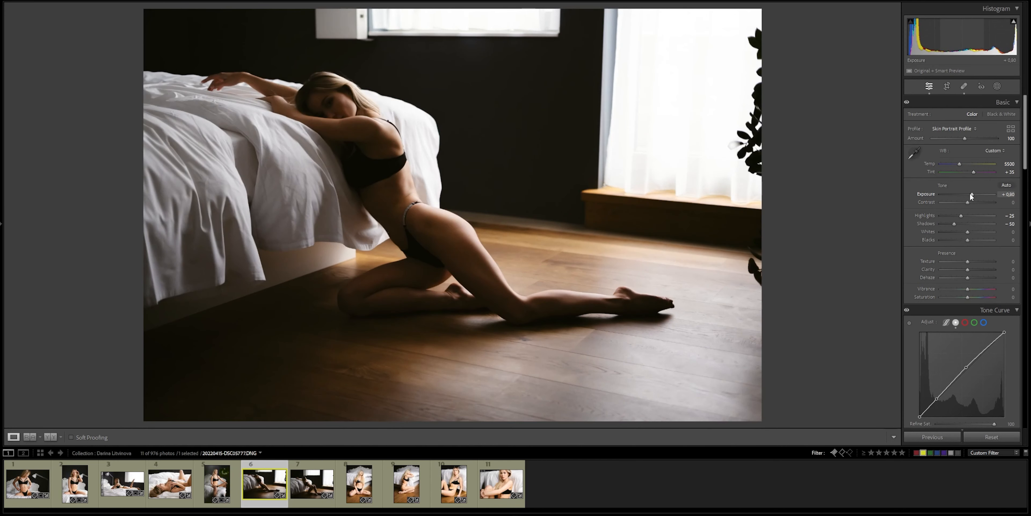
{"action": "scroll", "coordinate": [970, 194], "scroll_direction": "up", "scroll_amount": 3}
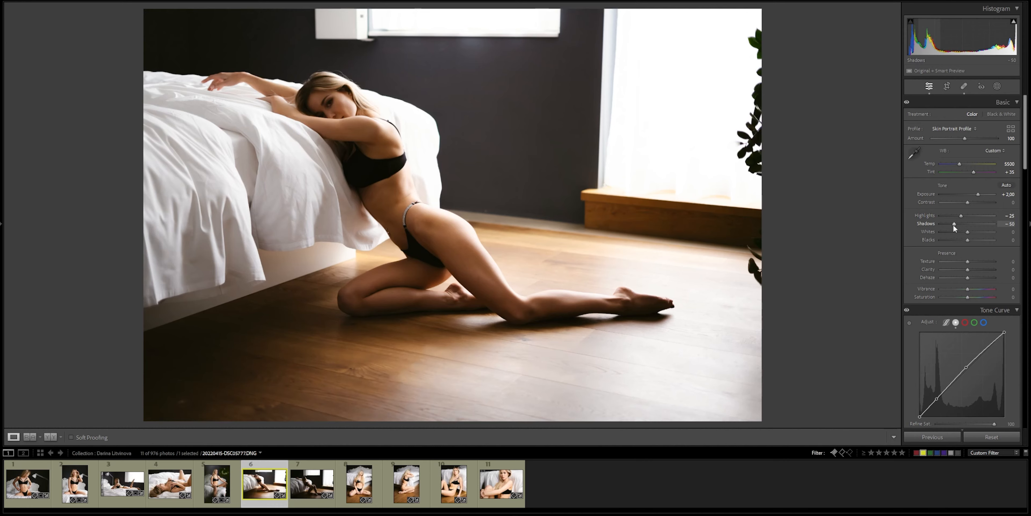
{"action": "scroll", "coordinate": [953, 225], "scroll_direction": "up", "scroll_amount": 6}
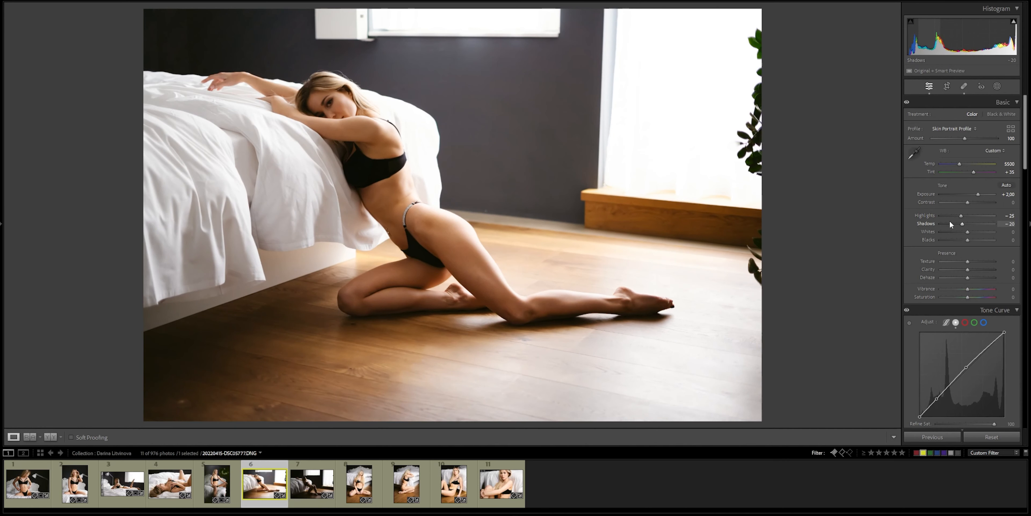
{"action": "scroll", "coordinate": [952, 223], "scroll_direction": "down", "scroll_amount": 1}
{"action": "scroll", "coordinate": [964, 217], "scroll_direction": "up", "scroll_amount": 5}
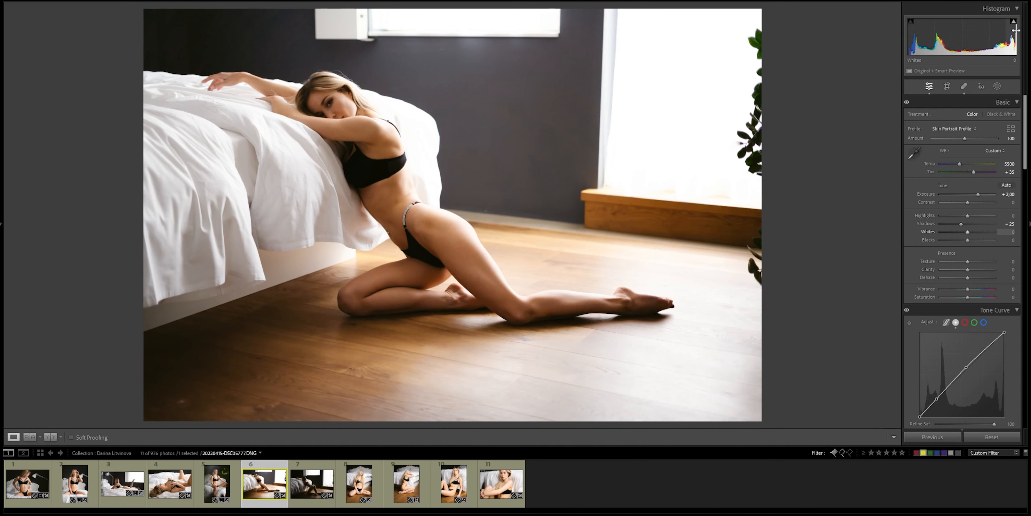
Using the highlight clipping overlay as a temporary guide, set the sixth photo's highlights to −35 and whites to −90
{"action": "left_click", "coordinate": [1015, 22]}
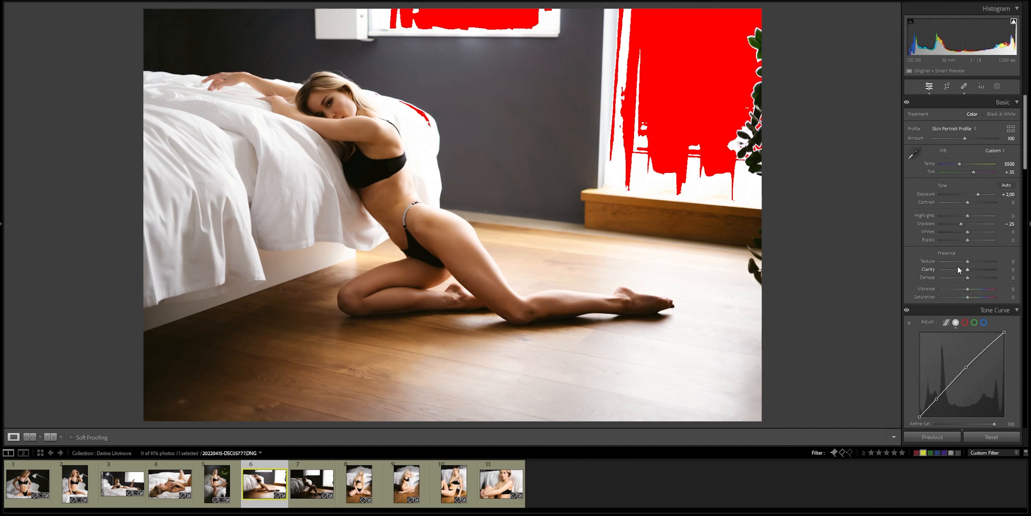
{"action": "mouse_move", "coordinate": [965, 233]}
{"action": "left_mouse_down"}
{"action": "mouse_move", "coordinate": [921, 228]}
{"action": "mouse_move", "coordinate": [957, 219]}
{"action": "left_mouse_up"}
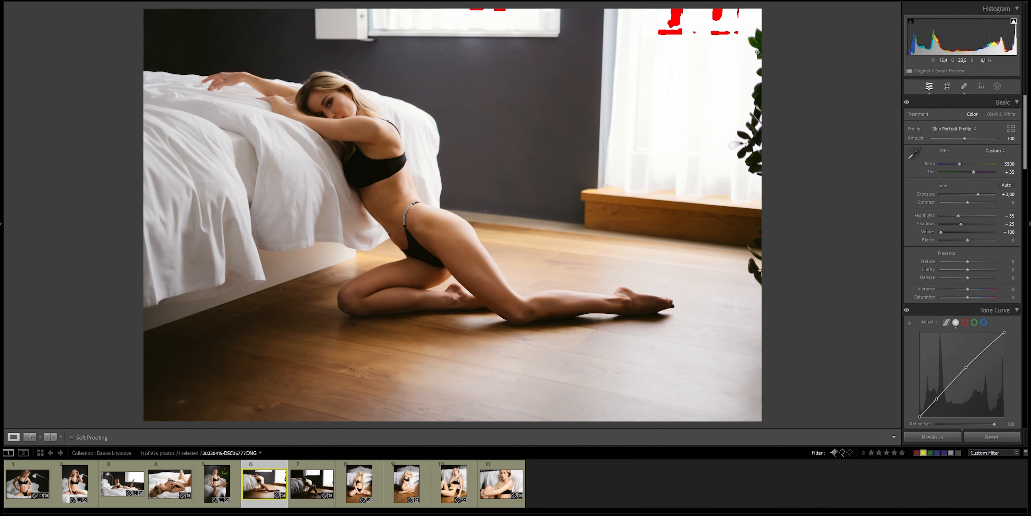
{"action": "left_click", "coordinate": [1014, 22]}
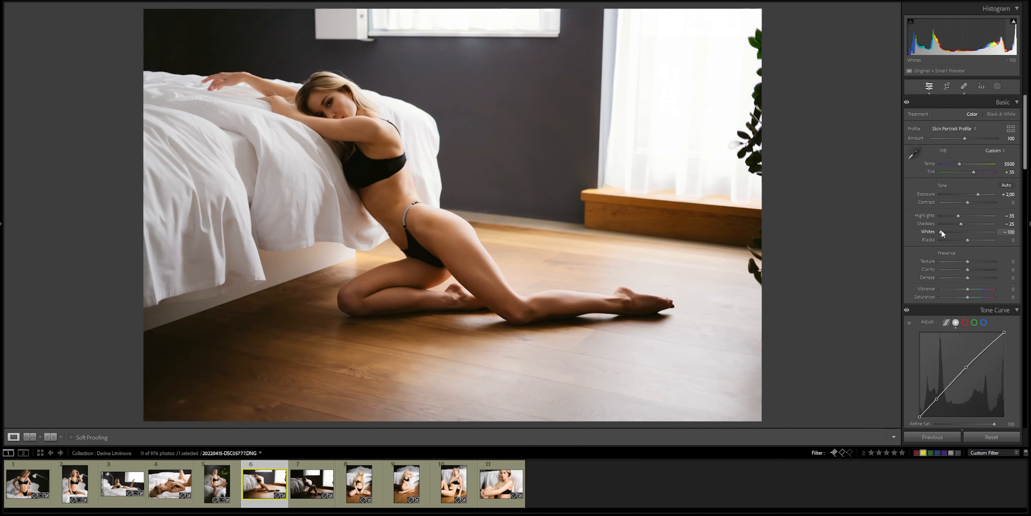
{"action": "key", "text": "Up"}
{"action": "key", "text": "Up"}
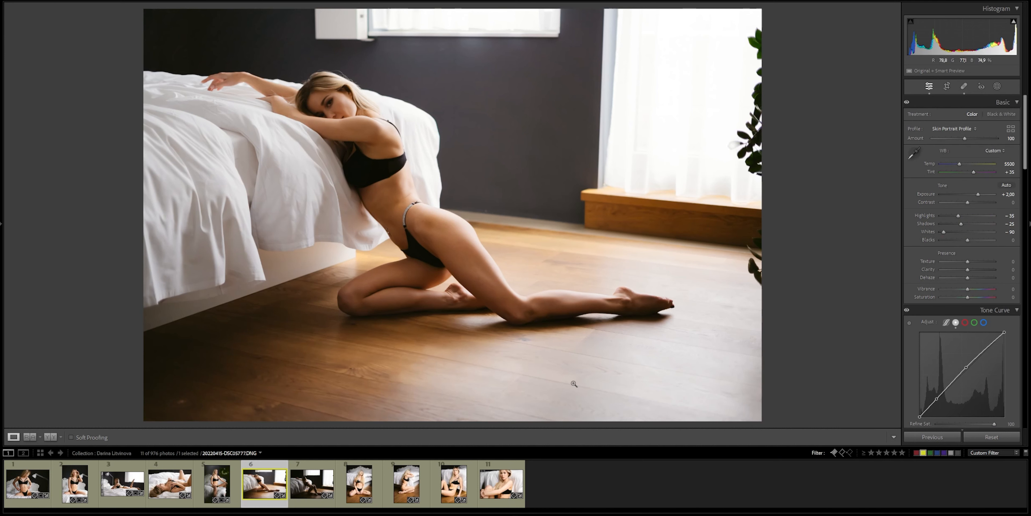
Crop the sixth photo slightly tighter, trimming the window side and floor, and reposition the image within the frame
{"action": "left_click", "coordinate": [946, 86]}
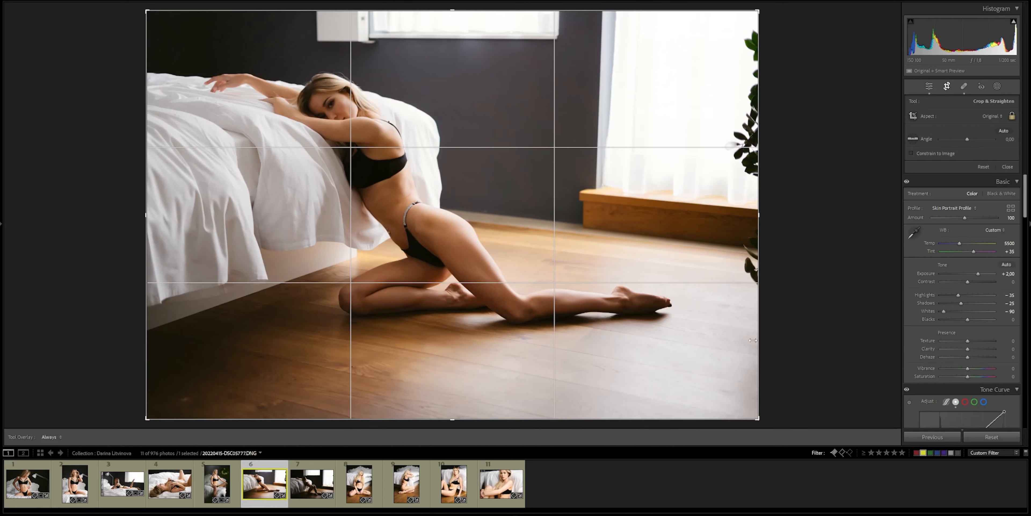
{"action": "mouse_move", "coordinate": [756, 419]}
{"action": "left_mouse_down"}
{"action": "mouse_move", "coordinate": [726, 398]}
{"action": "mouse_move", "coordinate": [754, 404]}
{"action": "left_mouse_up"}
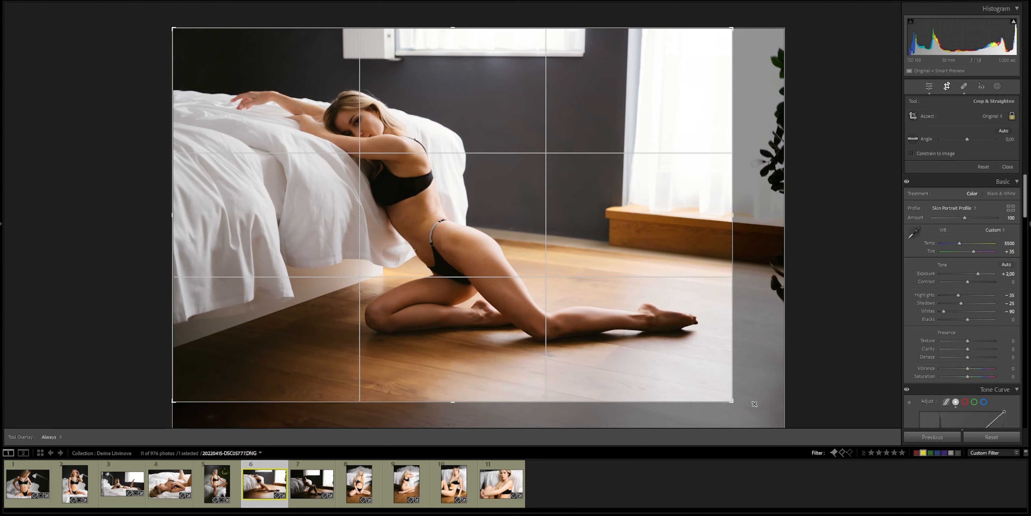
{"action": "left_click_drag", "start_coordinate": [702, 362], "coordinate": [694, 362]}
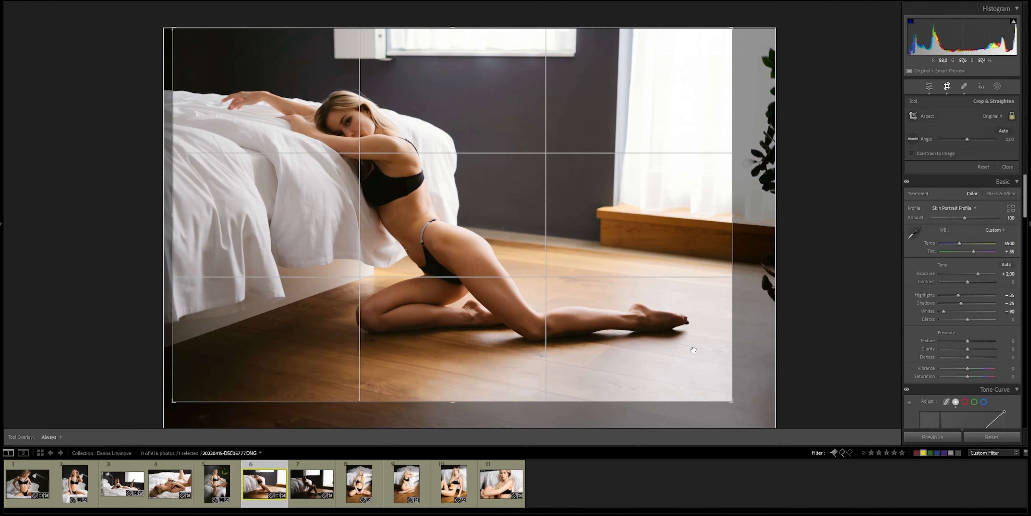
{"action": "key", "text": "Return"}
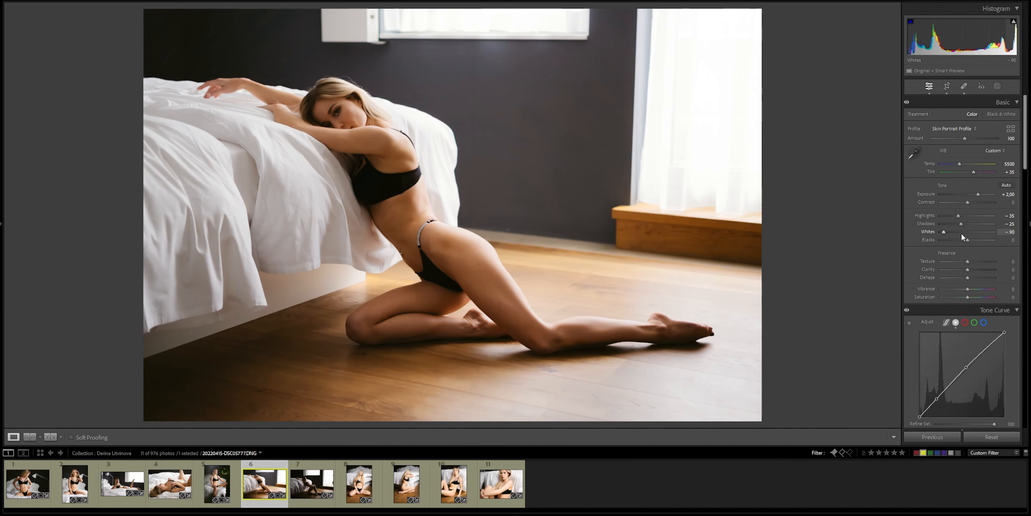
Synchronize the sixth photo's develop settings to the seventh photo, leaving out healing, crop, transform and masking
{"action": "left_click", "coordinate": [305, 473], "text": "ctrl"}
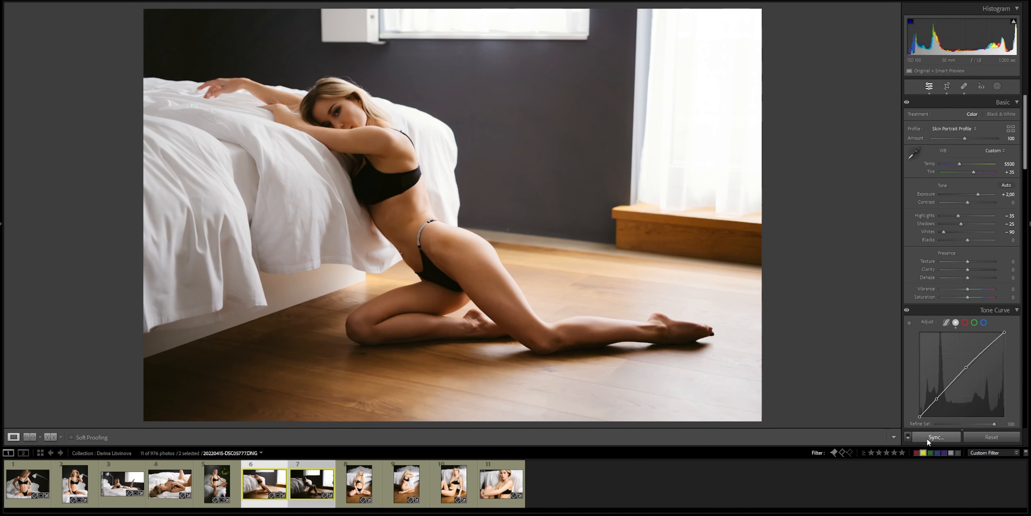
{"action": "left_click", "coordinate": [927, 438]}
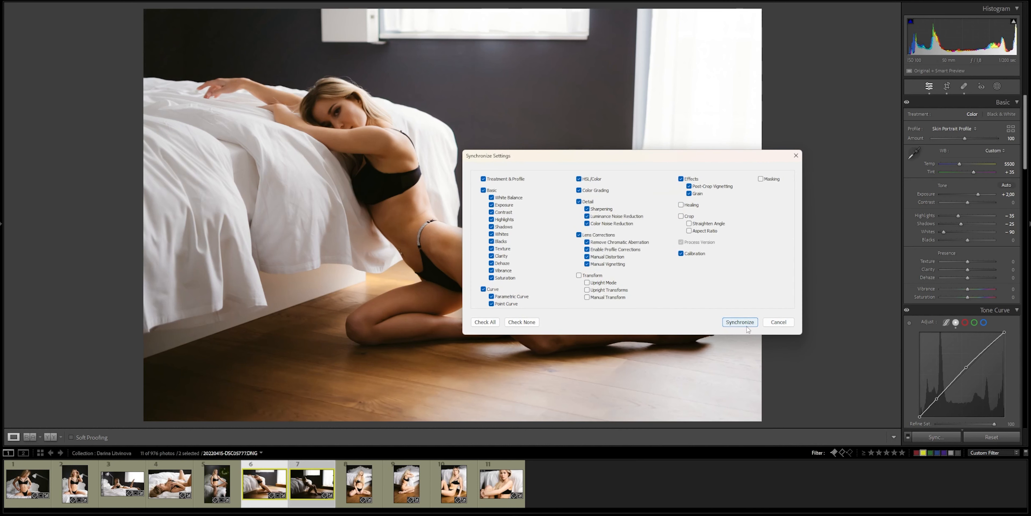
{"action": "left_click", "coordinate": [740, 322]}
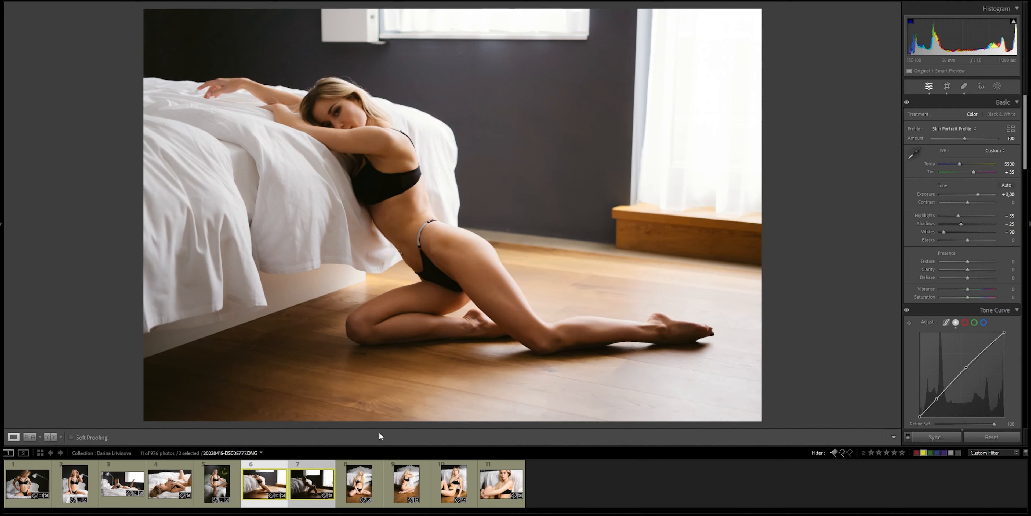
Crop the seventh photo tighter around the model from both sides and reposition the image within the frame
{"action": "key", "text": "Right"}
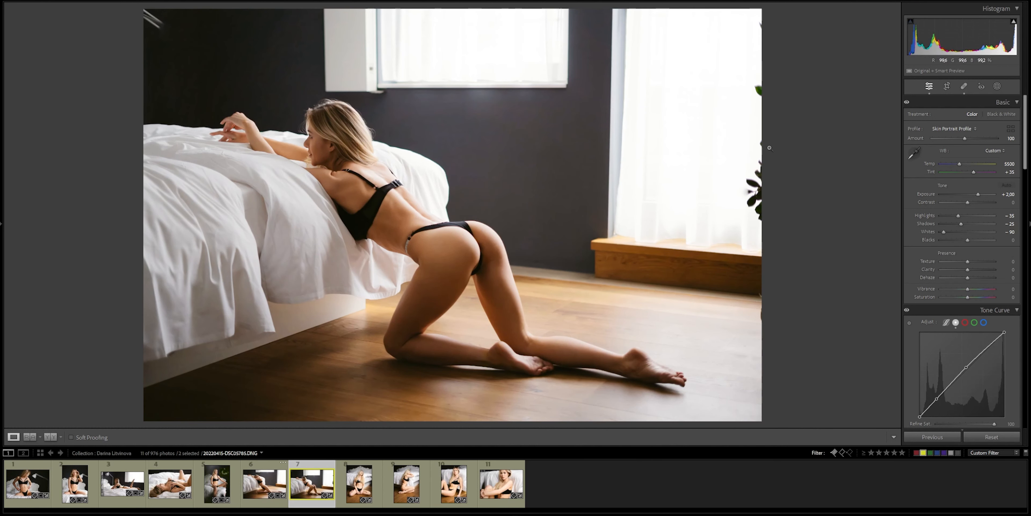
{"action": "key", "text": "r"}
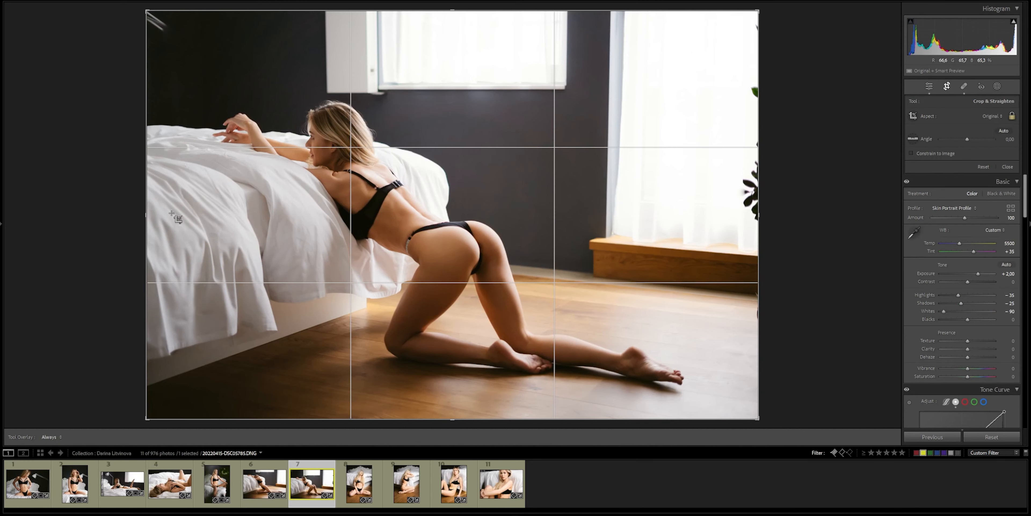
{"action": "left_click_drag", "start_coordinate": [146, 216], "coordinate": [158, 215]}
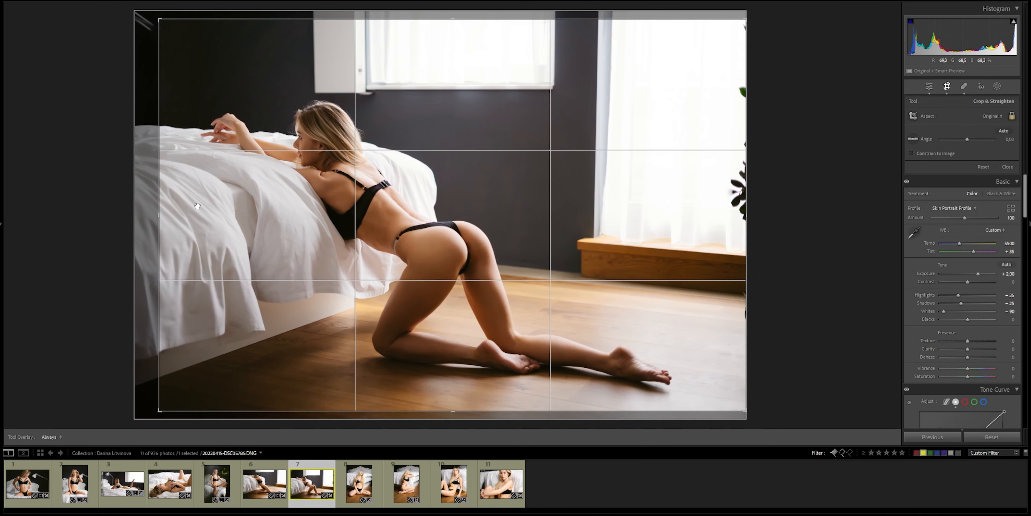
{"action": "left_click_drag", "start_coordinate": [748, 216], "coordinate": [734, 221]}
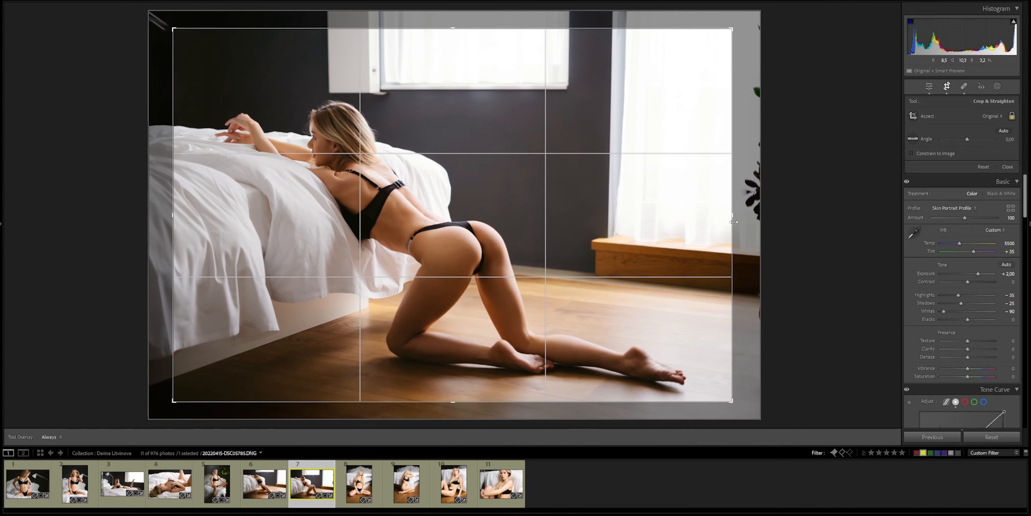
{"action": "left_click_drag", "start_coordinate": [652, 225], "coordinate": [654, 207]}
{"action": "key", "text": "Return"}
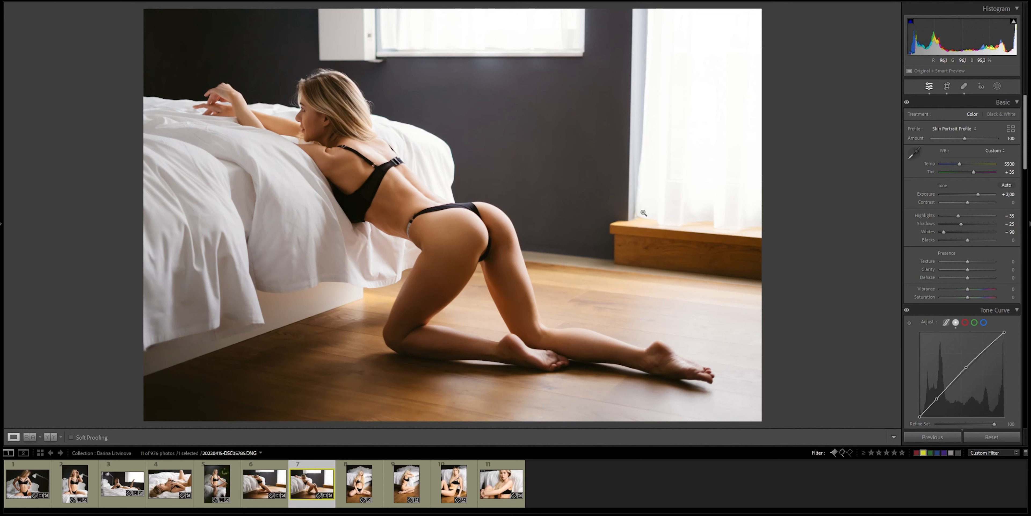
On the eighth photo, set the exposure to +0.25, try stronger highlight recovery and settle the highlights at −25
{"action": "left_click", "coordinate": [359, 472]}
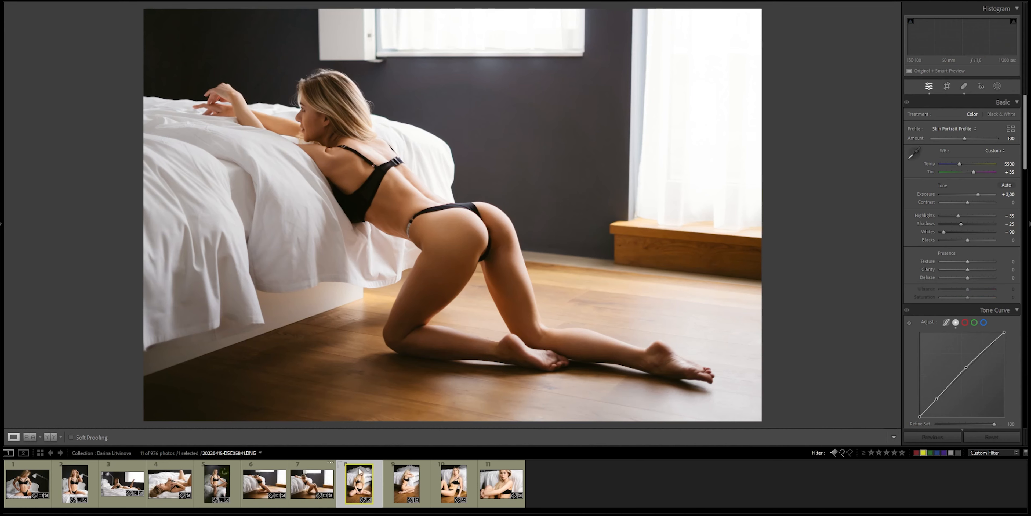
{"action": "left_click", "coordinate": [1011, 195]}
{"action": "type", "text": "0,25"}
{"action": "key", "text": "Return"}
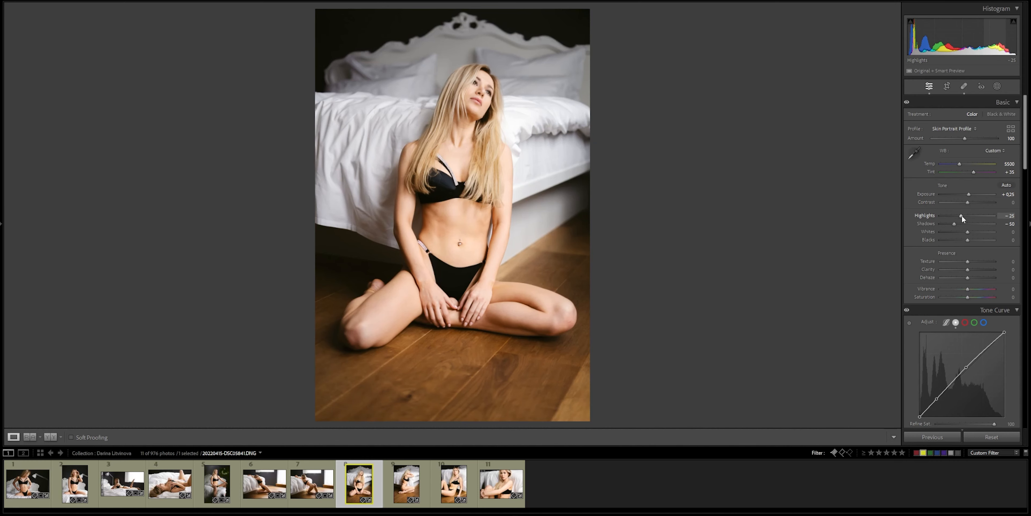
{"action": "scroll", "coordinate": [962, 215], "scroll_direction": "down", "scroll_amount": 5}
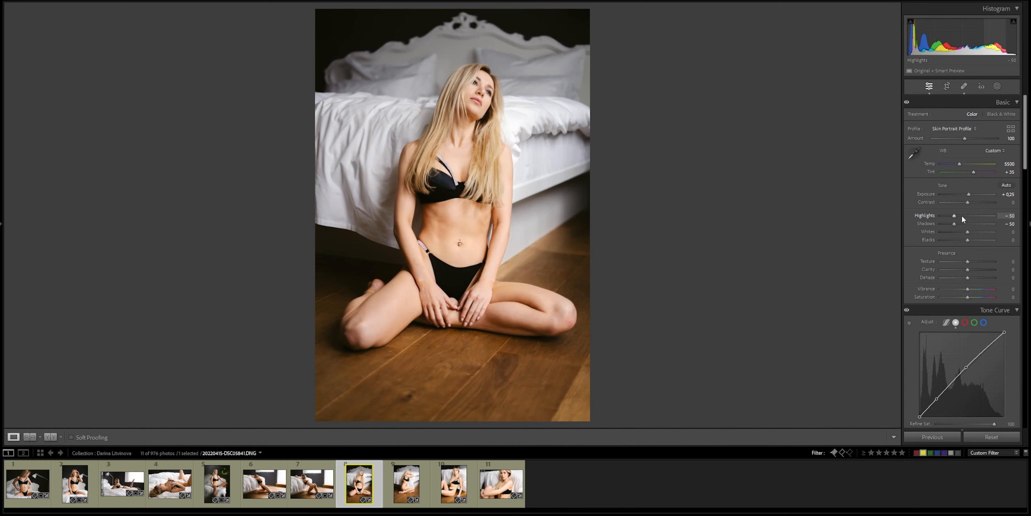
{"action": "scroll", "coordinate": [962, 214], "scroll_direction": "up", "scroll_amount": 5}
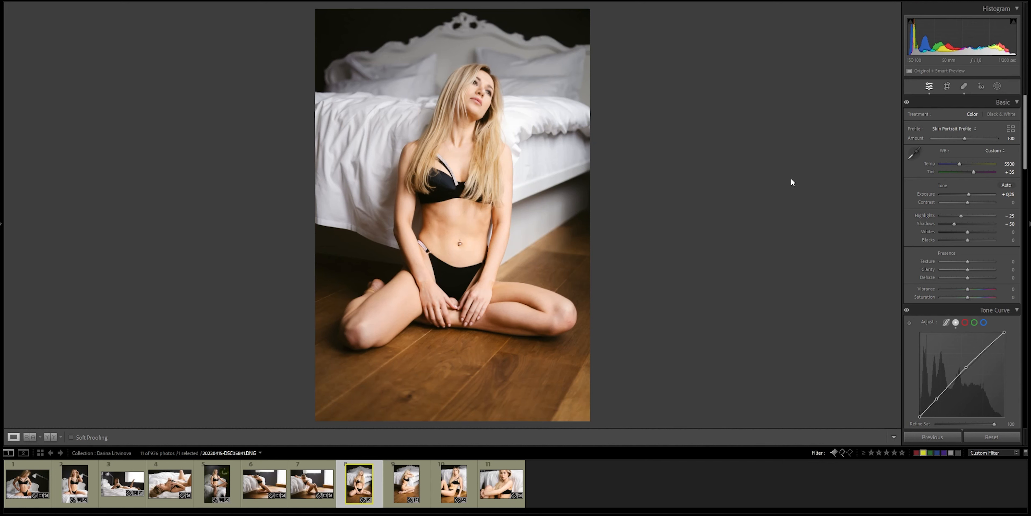
Straighten the eighth photo to an angle of −0.30, crop it slightly tighter and reposition the image within the frame
{"action": "left_click", "coordinate": [947, 86]}
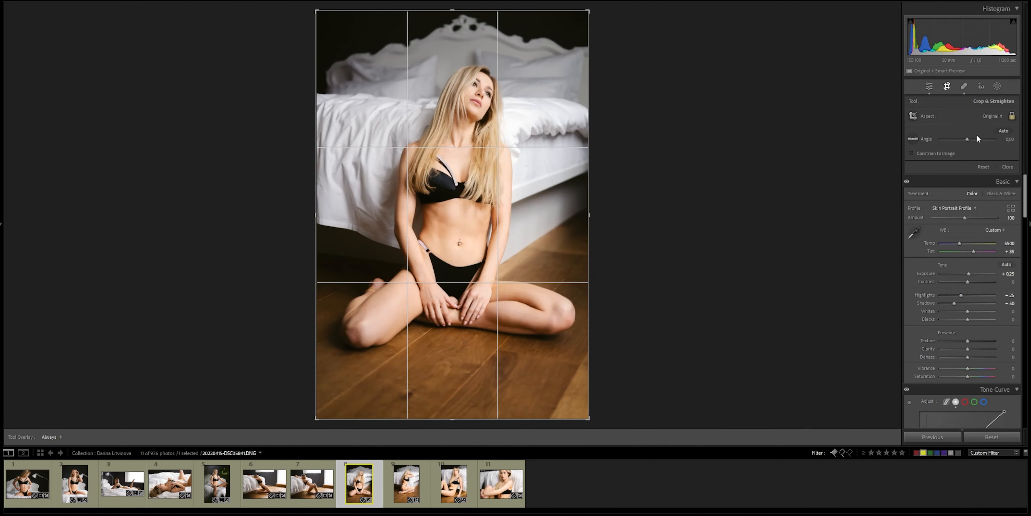
{"action": "left_click_drag", "start_coordinate": [970, 139], "coordinate": [968, 140]}
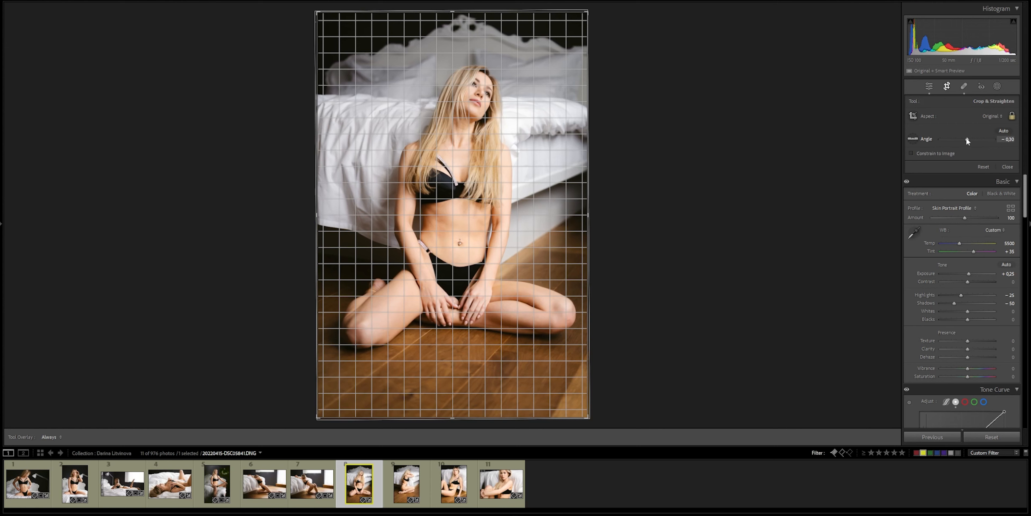
{"action": "left_click_drag", "start_coordinate": [318, 215], "coordinate": [366, 228]}
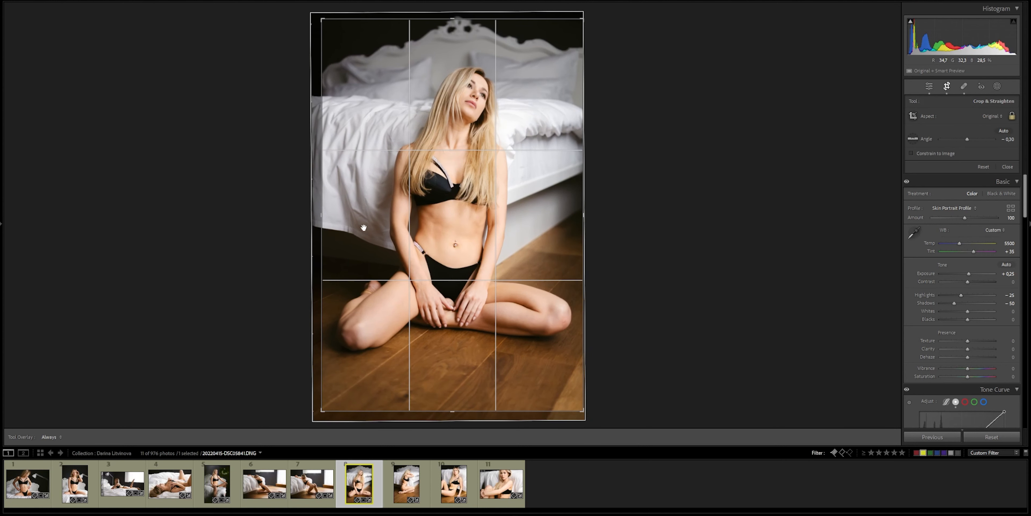
{"action": "key", "text": "Return"}
Synchronize the eighth photo's develop settings to the ninth, tenth and eleventh photos
{"action": "key", "text": "shift+Right"}
{"action": "key", "text": "shift+Right"}
{"action": "key", "text": "shift+Right"}
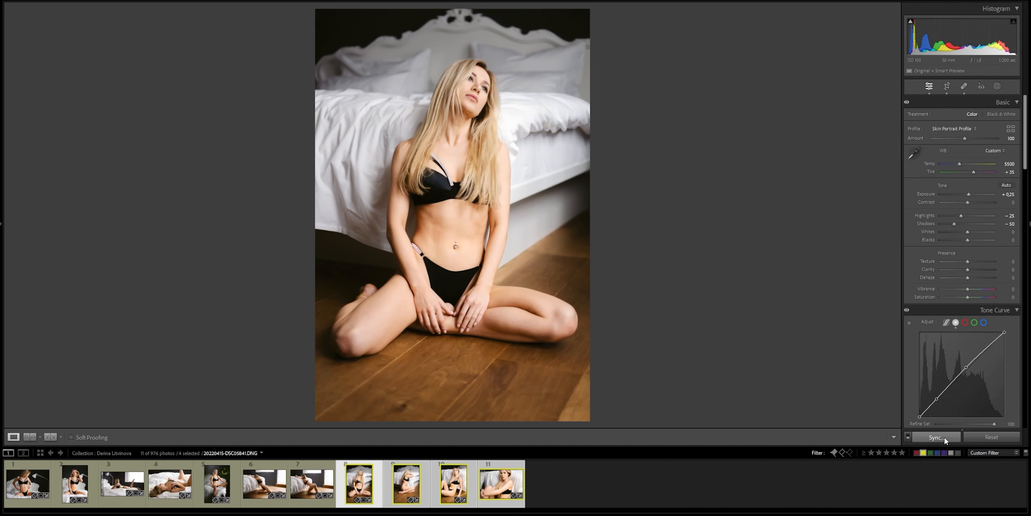
{"action": "left_click", "coordinate": [936, 437]}
{"action": "left_click", "coordinate": [740, 326]}
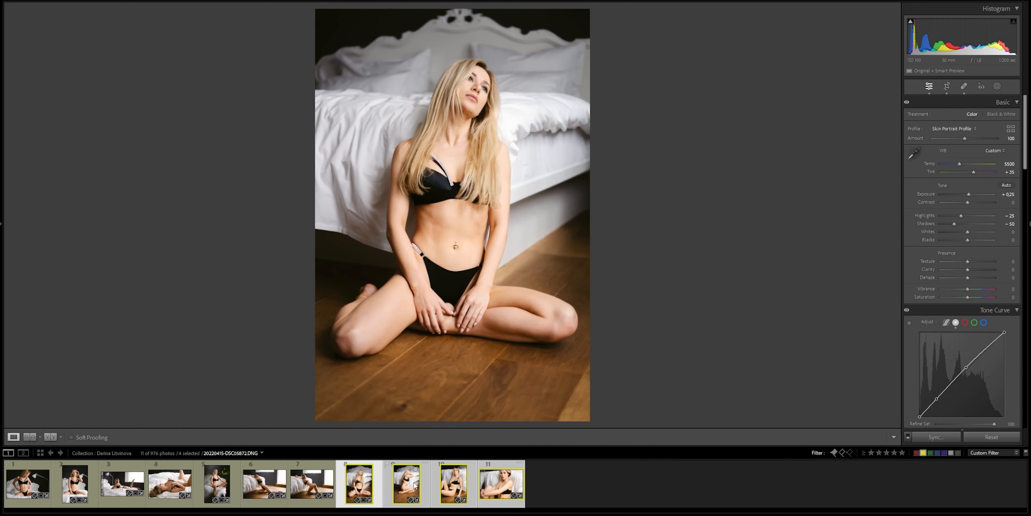
Crop the ninth photo slightly tighter, trimming the empty floor below the model, and fine-tune its position within the frame
{"action": "left_click", "coordinate": [405, 484]}
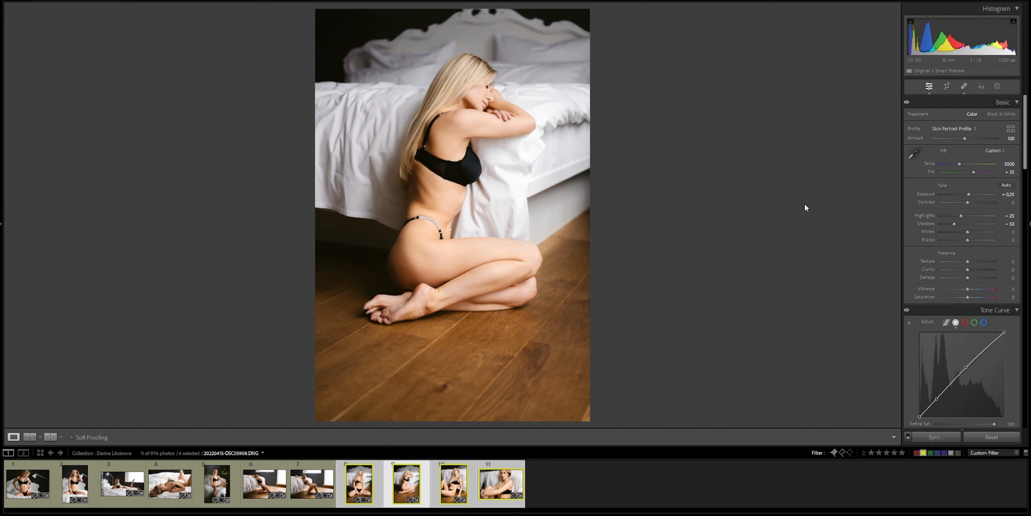
{"action": "left_click", "coordinate": [948, 86]}
{"action": "left_click_drag", "start_coordinate": [318, 193], "coordinate": [373, 199]}
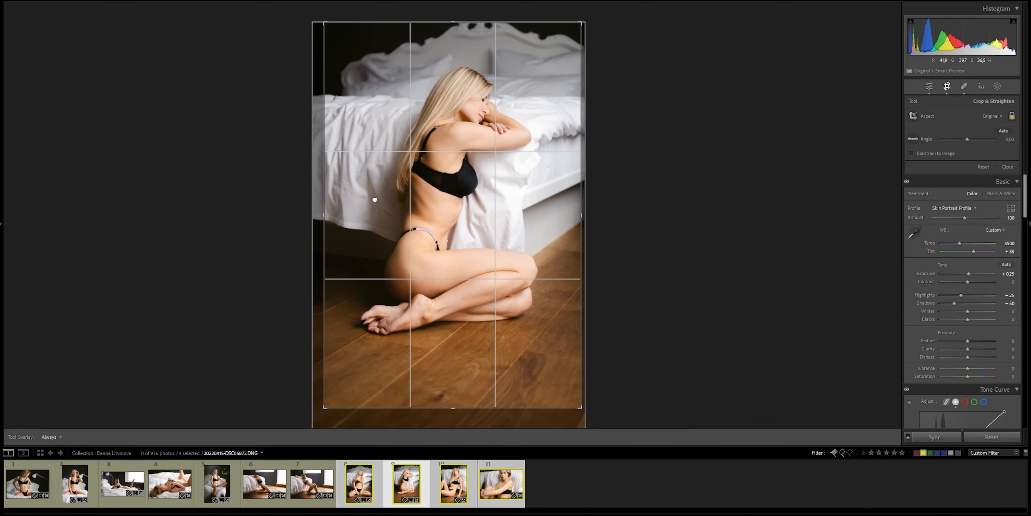
{"action": "key", "text": "Return"}
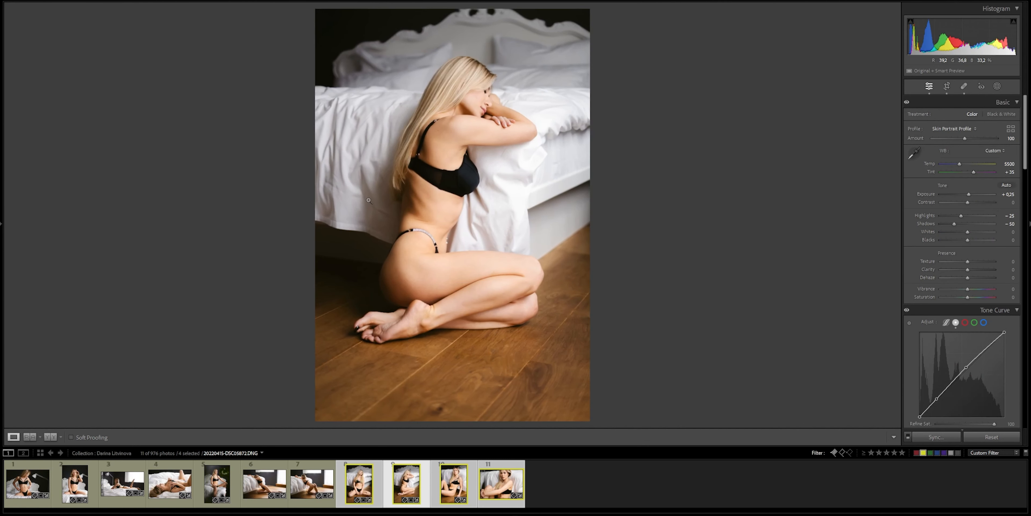
{"action": "left_click", "coordinate": [951, 86]}
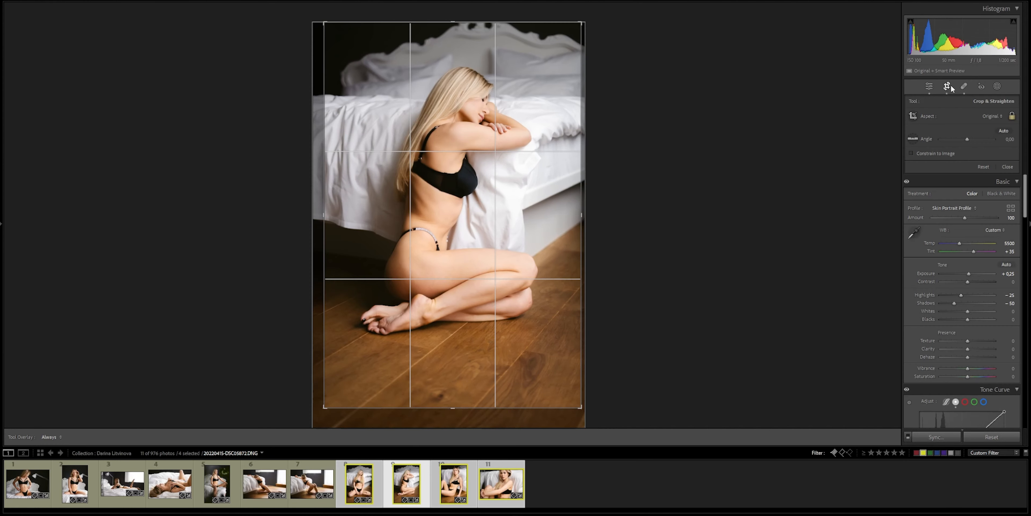
{"action": "left_click", "coordinate": [948, 86]}
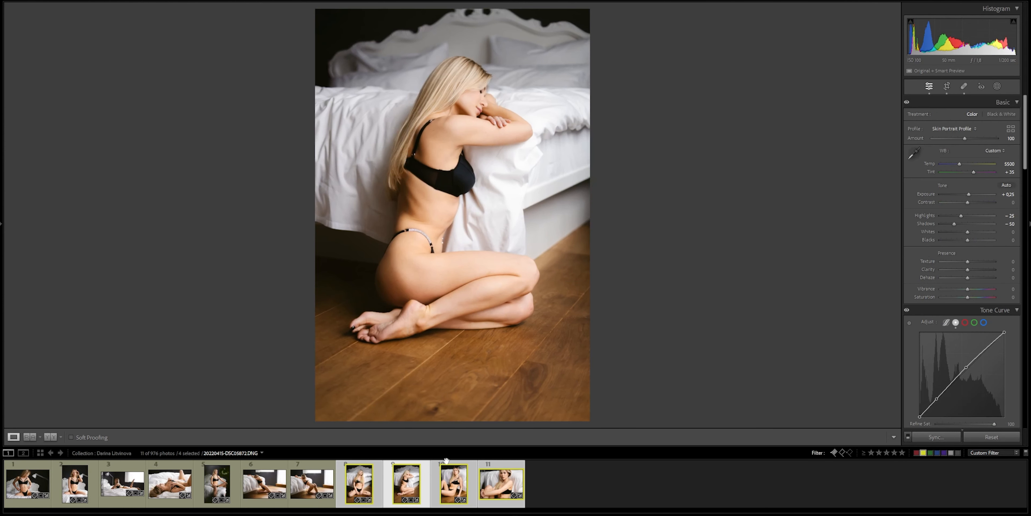
Crop the tenth photo slightly tighter by trimming the side behind the model's shoulder and the floor
{"action": "left_click", "coordinate": [447, 483]}
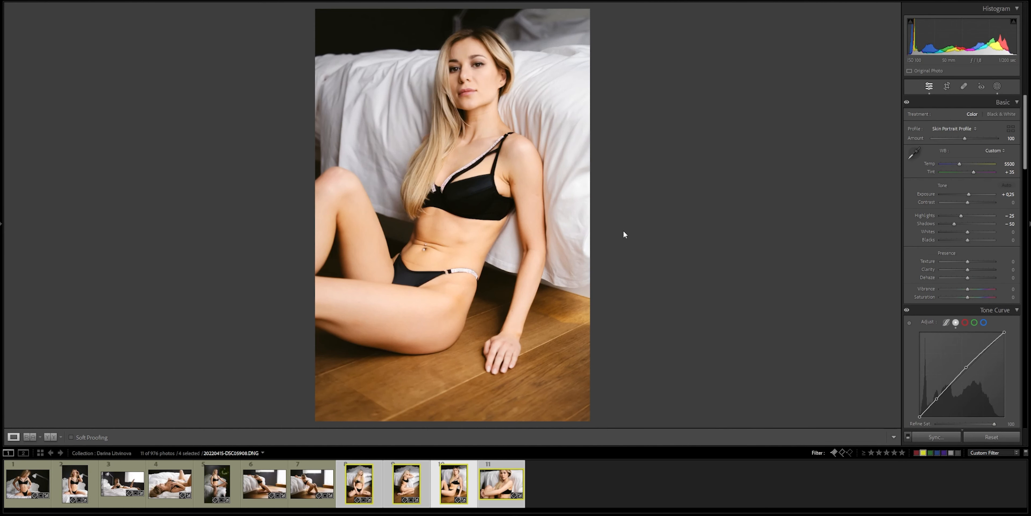
{"action": "key", "text": "r"}
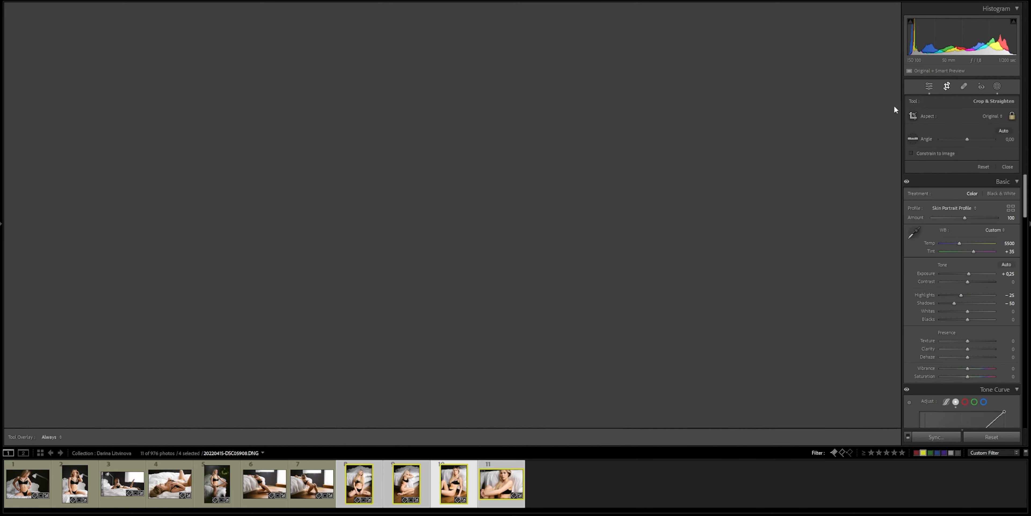
{"action": "left_click_drag", "start_coordinate": [590, 215], "coordinate": [577, 220]}
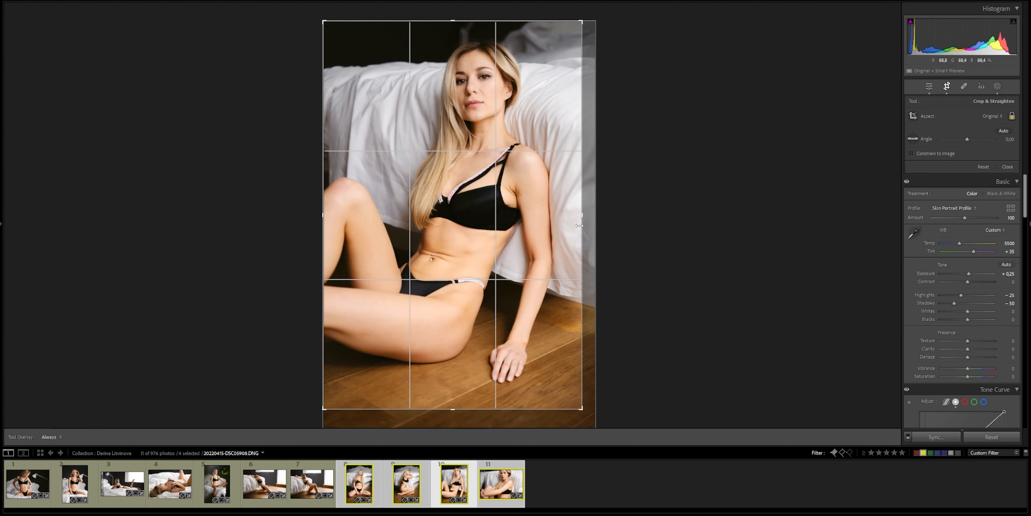
{"action": "key", "text": "r"}
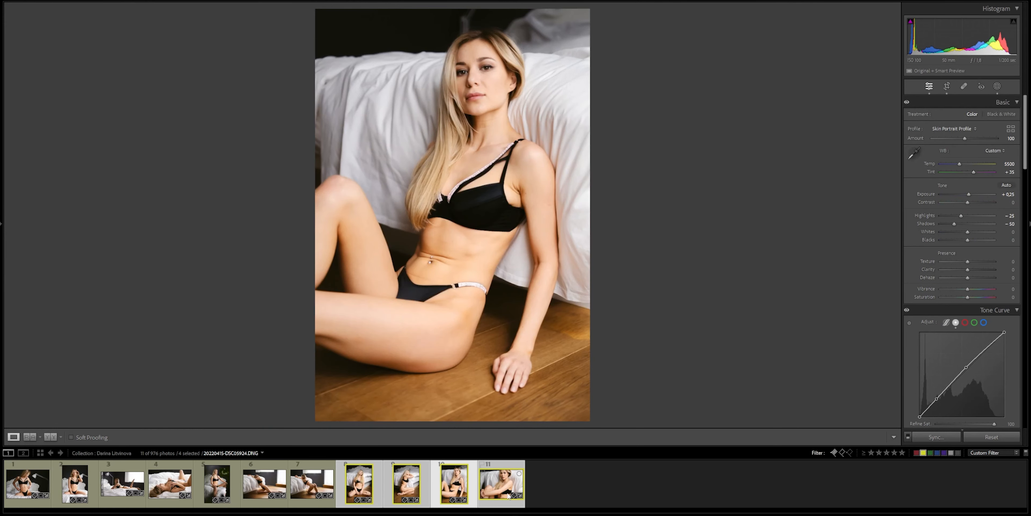
Review the eleventh photo on its own and return to the thumbnail grid of the whole series
{"action": "left_click", "coordinate": [495, 471]}
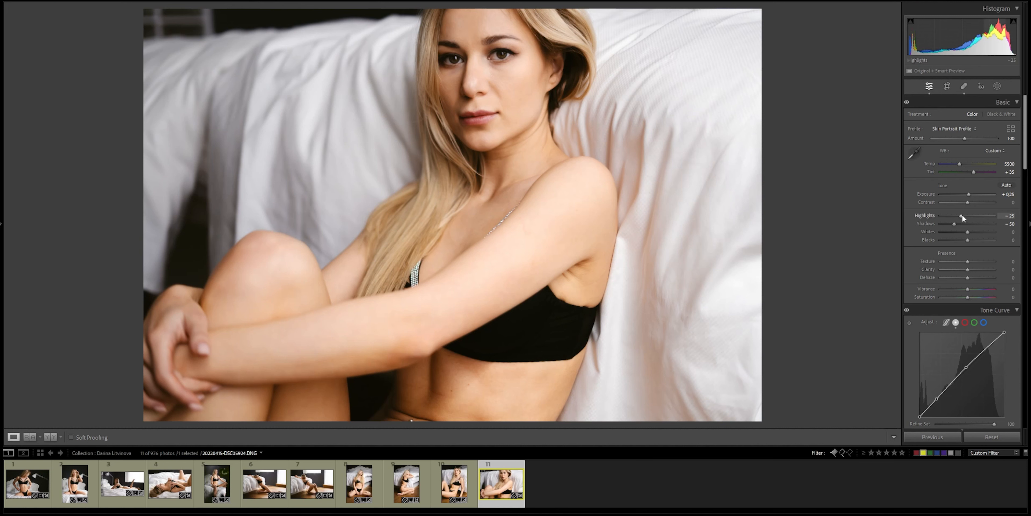
{"action": "key", "text": "Up"}
{"action": "key", "text": "g"}
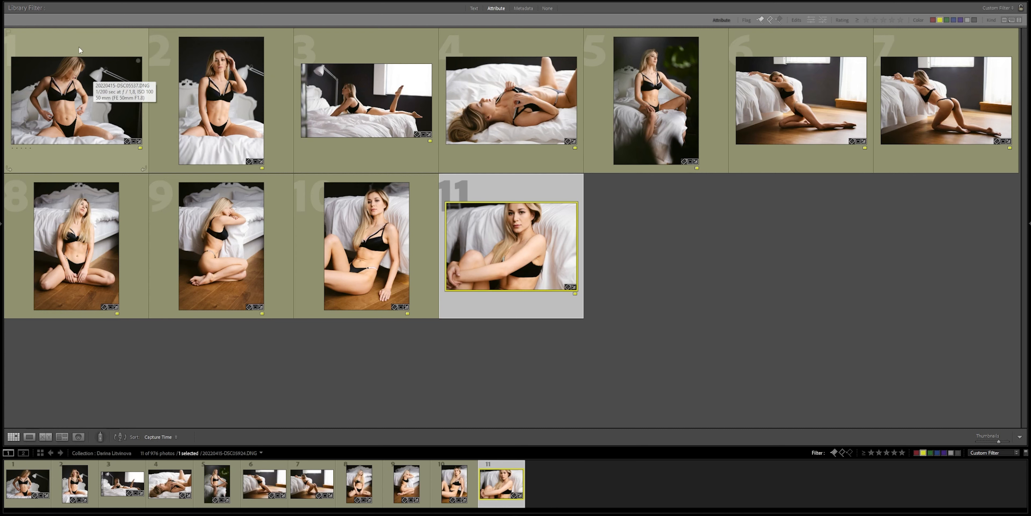
Select all 11 photos of the series and open the export settings for them
{"action": "key", "text": "ctrl+a"}
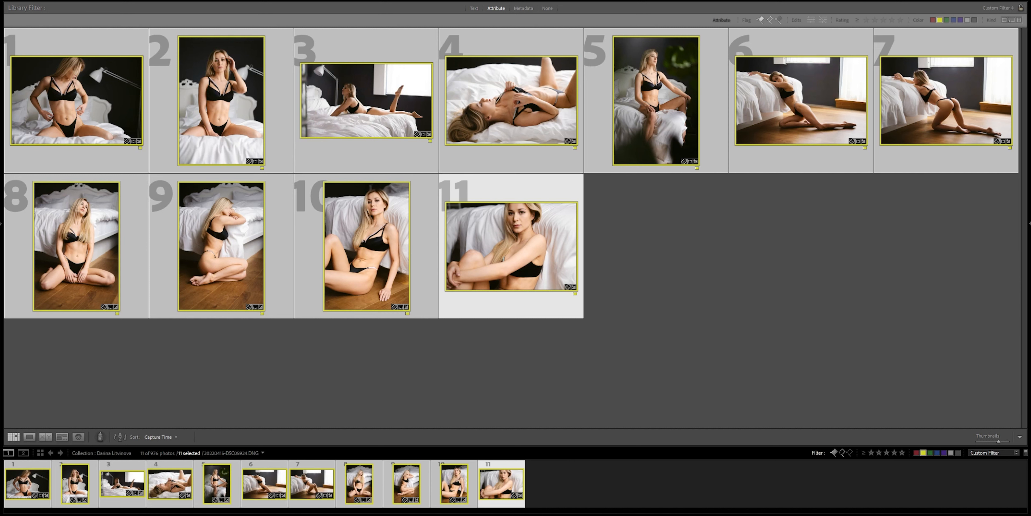
{"action": "left_click", "coordinate": [4, 0]}
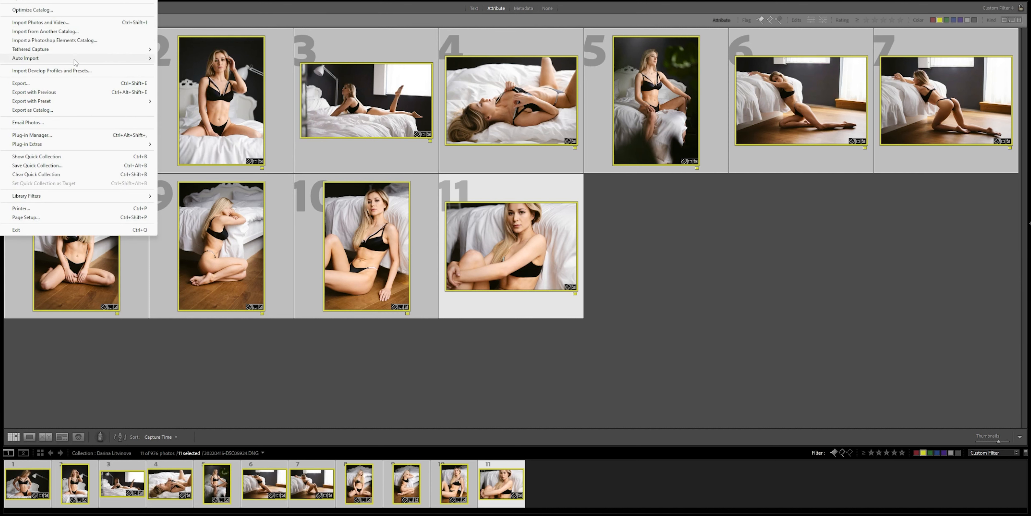
{"action": "left_click", "coordinate": [59, 85]}
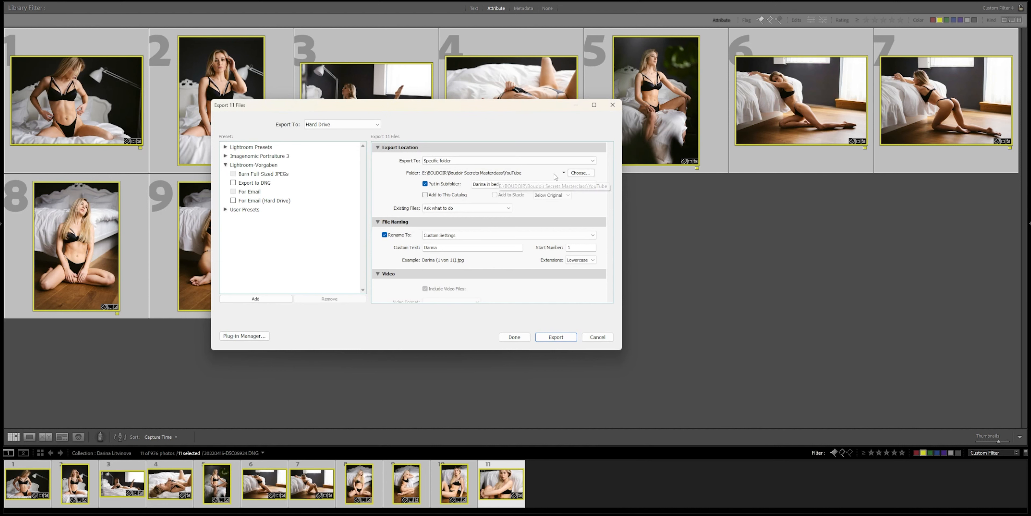
Check the destination folder and replace the "in bed" part of the export subfolder name with "boudoir shoot"
{"action": "left_click", "coordinate": [580, 173]}
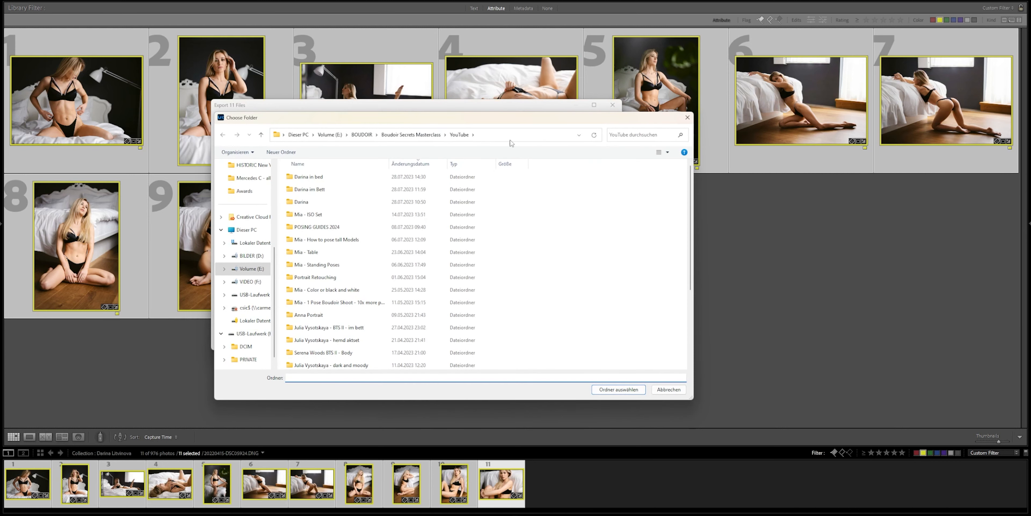
{"action": "left_click", "coordinate": [688, 118]}
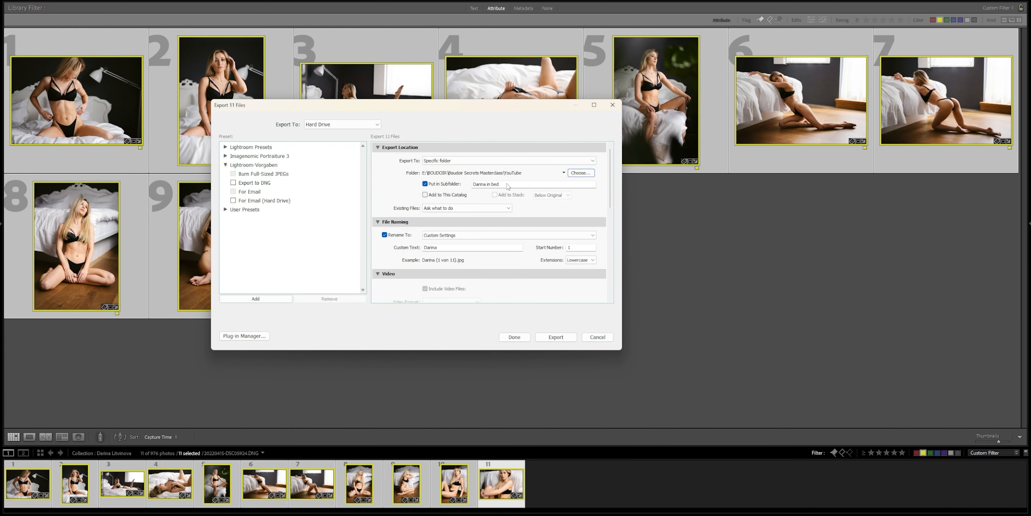
{"action": "left_click", "coordinate": [493, 184]}
{"action": "left_click", "coordinate": [493, 185]}
{"action": "left_click_drag", "start_coordinate": [500, 184], "coordinate": [488, 184]}
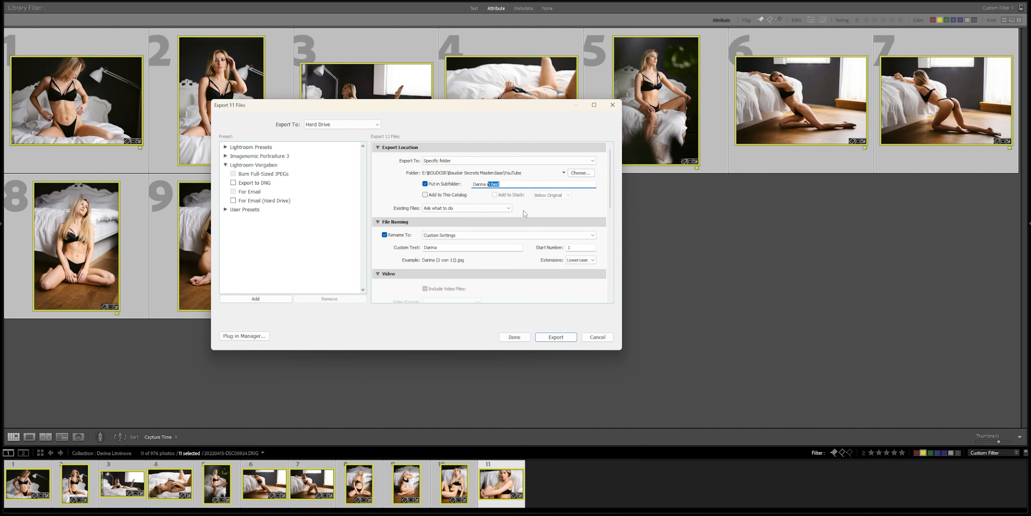
{"action": "key", "text": "BackSpace"}
{"action": "type", "text": "boudoir shoot"}
Review the export's file format, image sizing, output sharpening and metadata settings, and export all 11 photos with sharpening for Screen
{"action": "scroll", "coordinate": [427, 248], "scroll_direction": "down", "scroll_amount": 5}
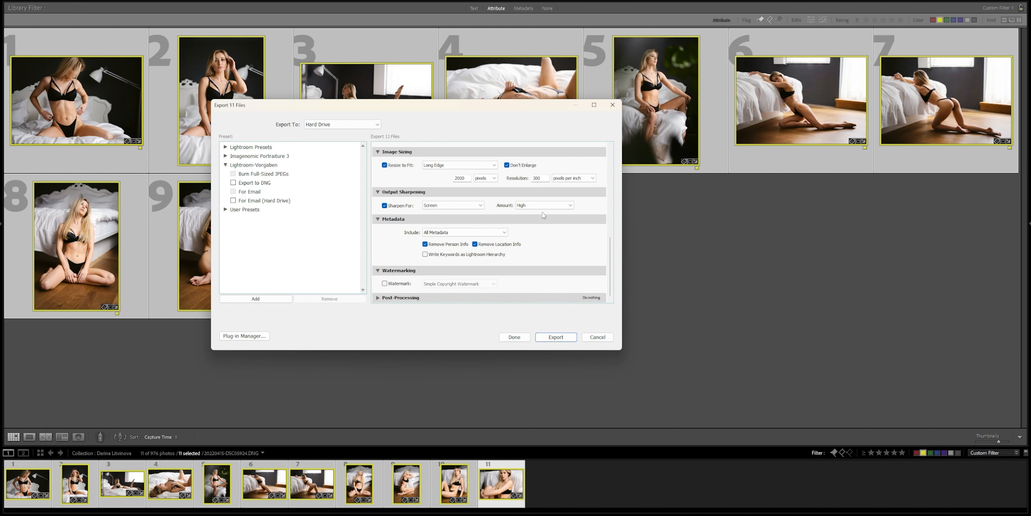
{"action": "scroll", "coordinate": [606, 237], "scroll_direction": "up", "scroll_amount": 2}
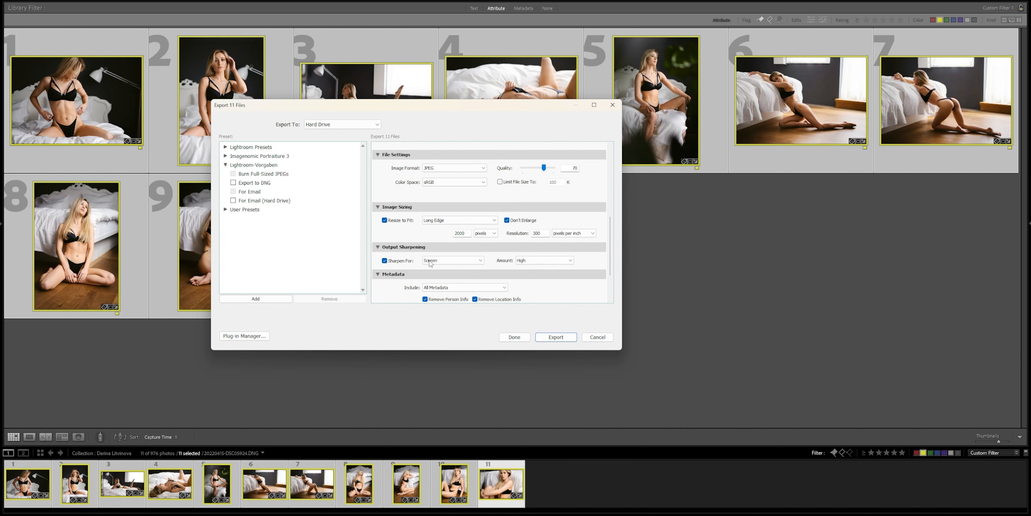
{"action": "left_click", "coordinate": [480, 261]}
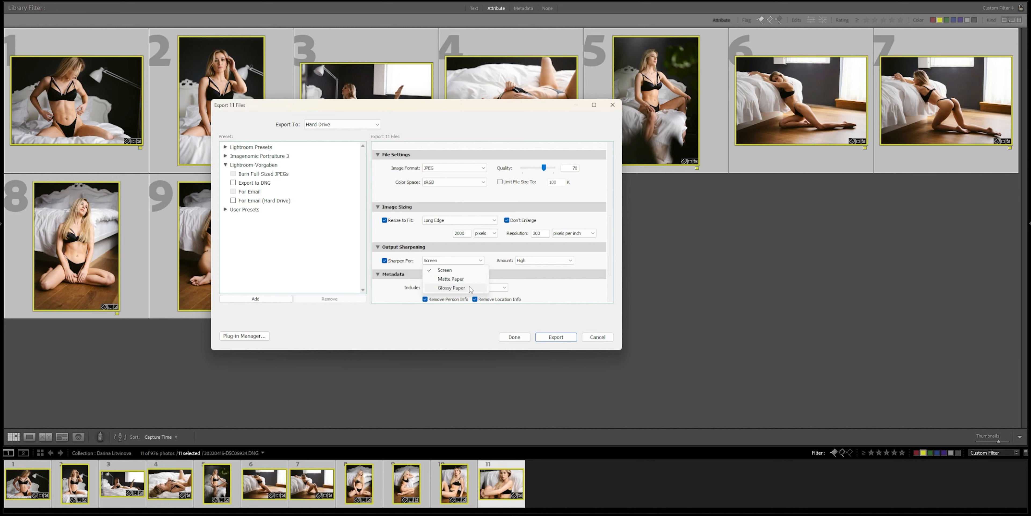
{"action": "left_click", "coordinate": [464, 249]}
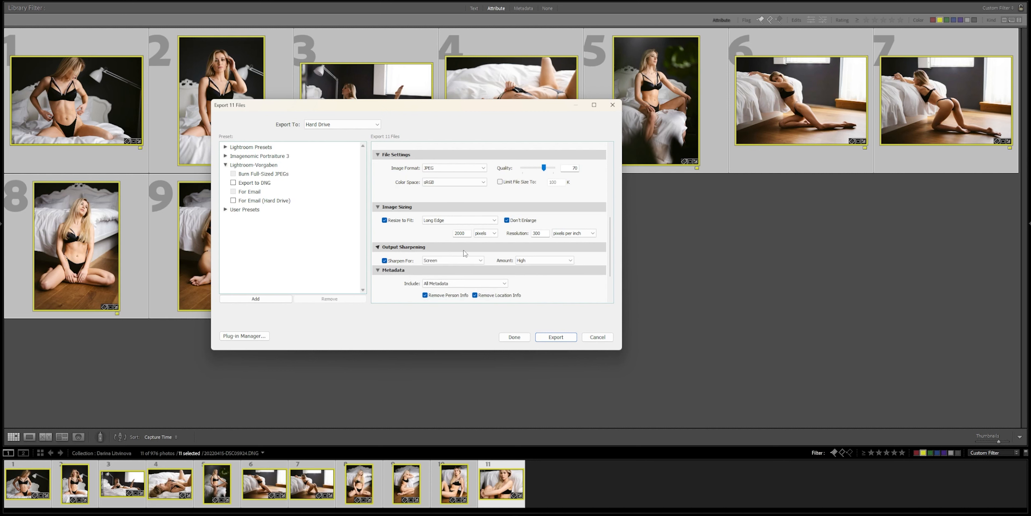
{"action": "left_click", "coordinate": [380, 248]}
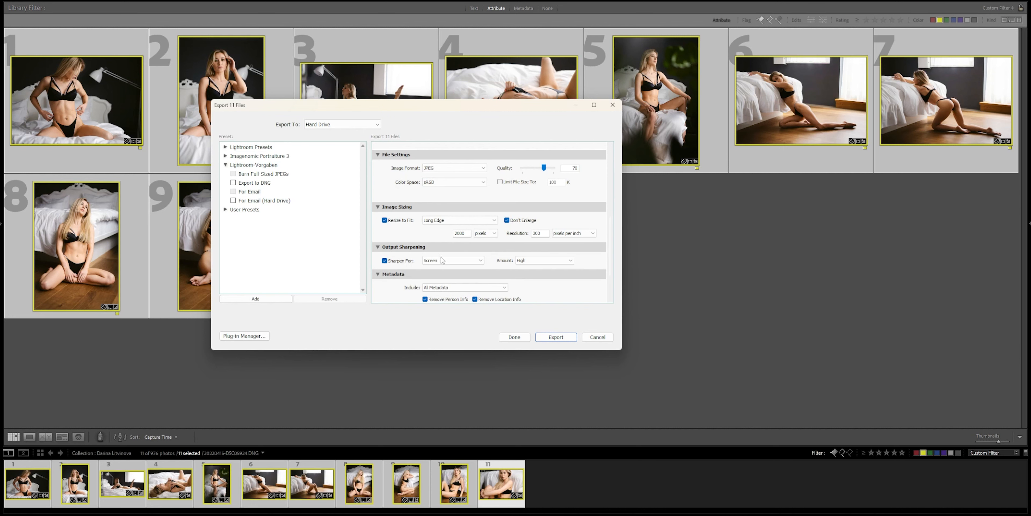
{"action": "left_click", "coordinate": [547, 338]}
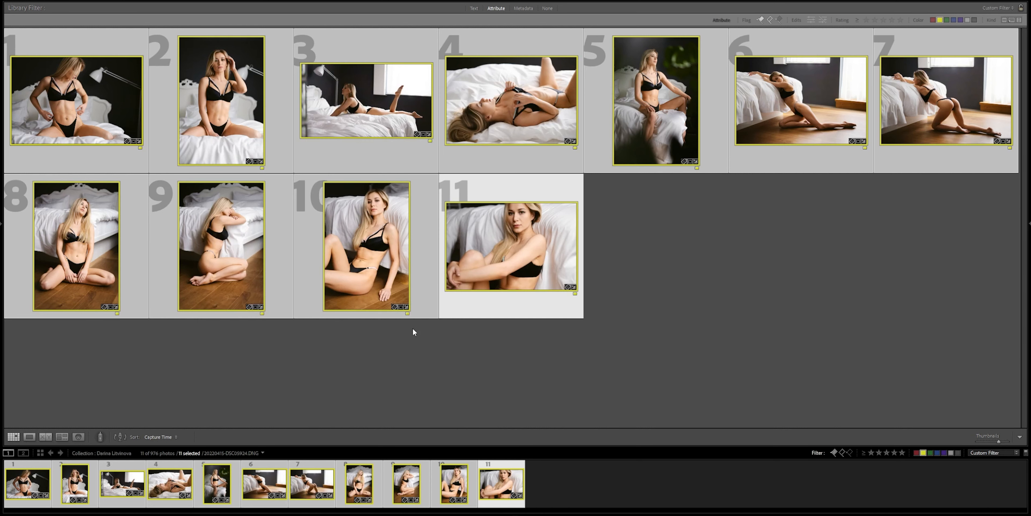